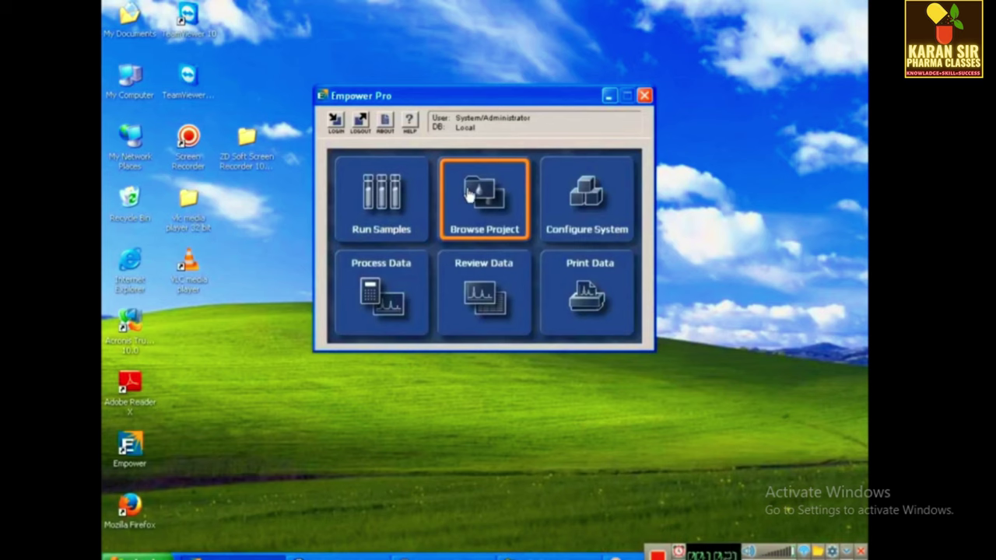
Switch to the Defaults project window and update its list of injections.
click(549, 555)
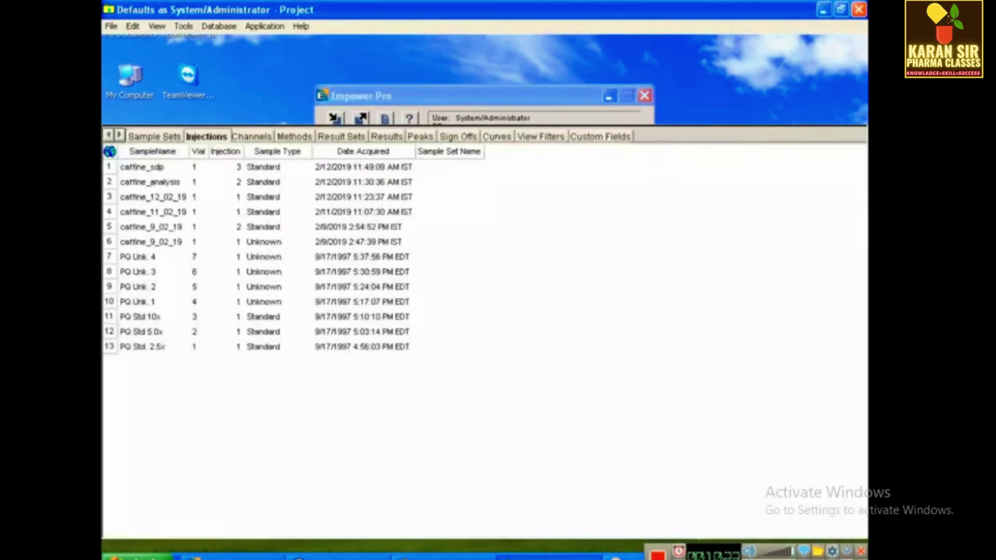
click(247, 139)
click(207, 137)
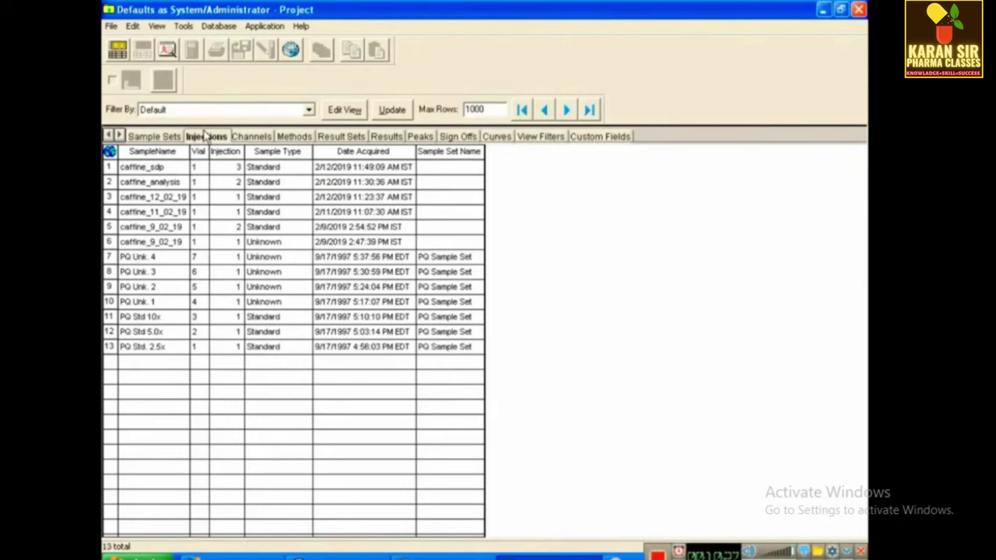
click(387, 110)
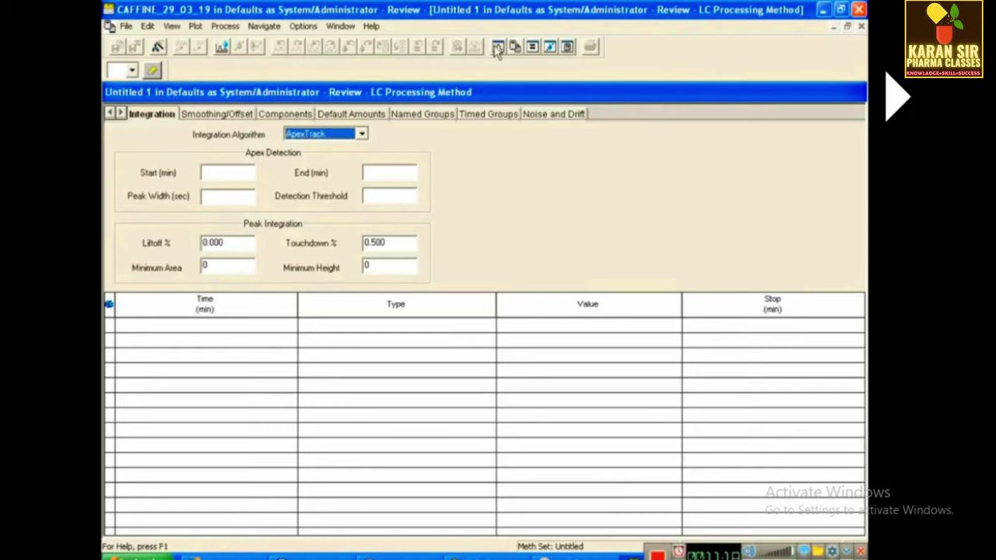
Show the CAFFINE_29_03_19 chromatogram in the main review window and integrate it.
click(497, 47)
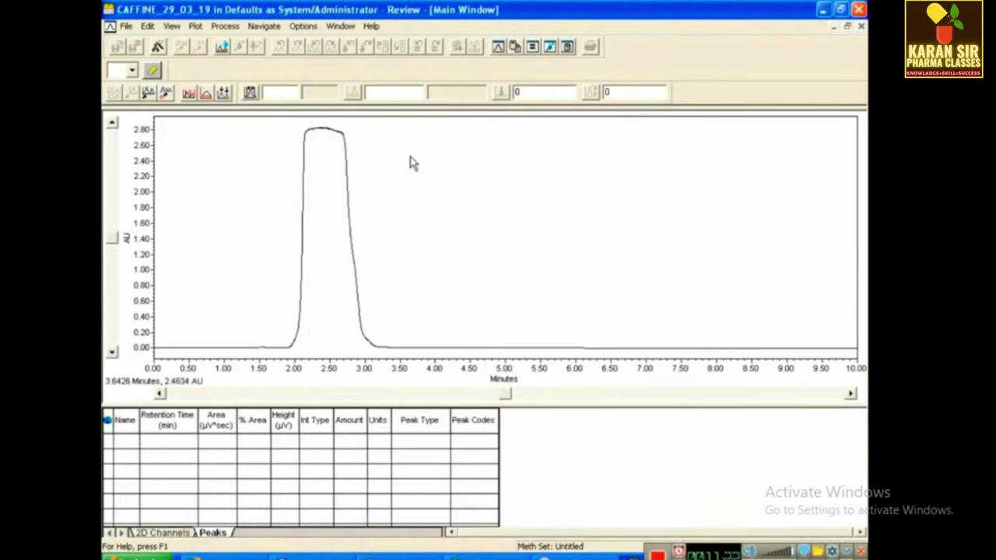
click(222, 48)
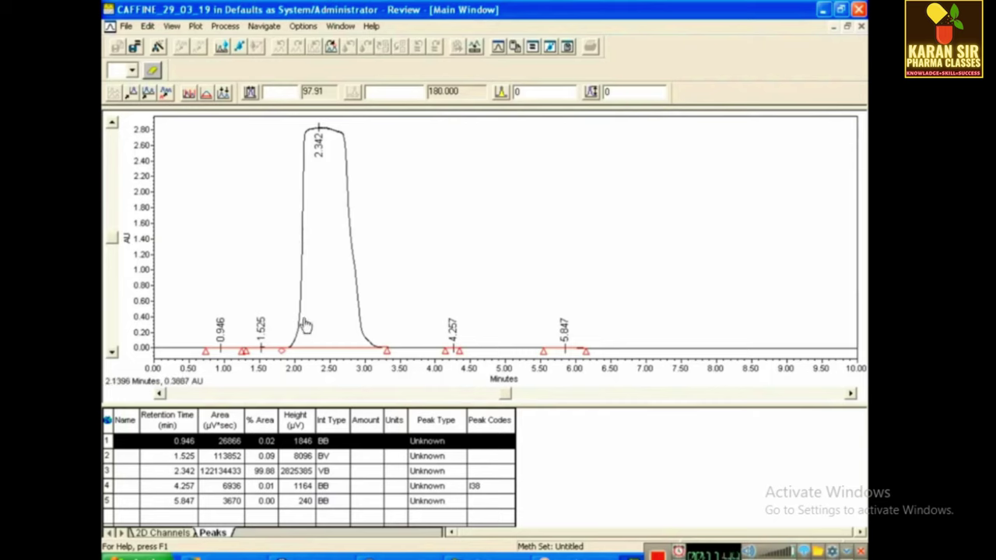
Add a Valley to Valley integration event from 0.0 to 10.0 min and reintegrate the chromatogram.
right_click(397, 174)
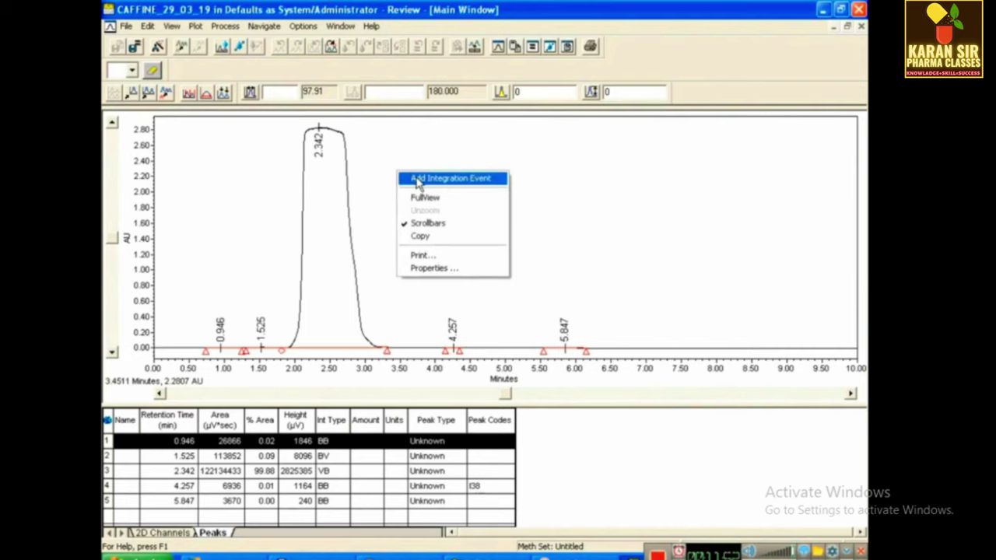
click(416, 179)
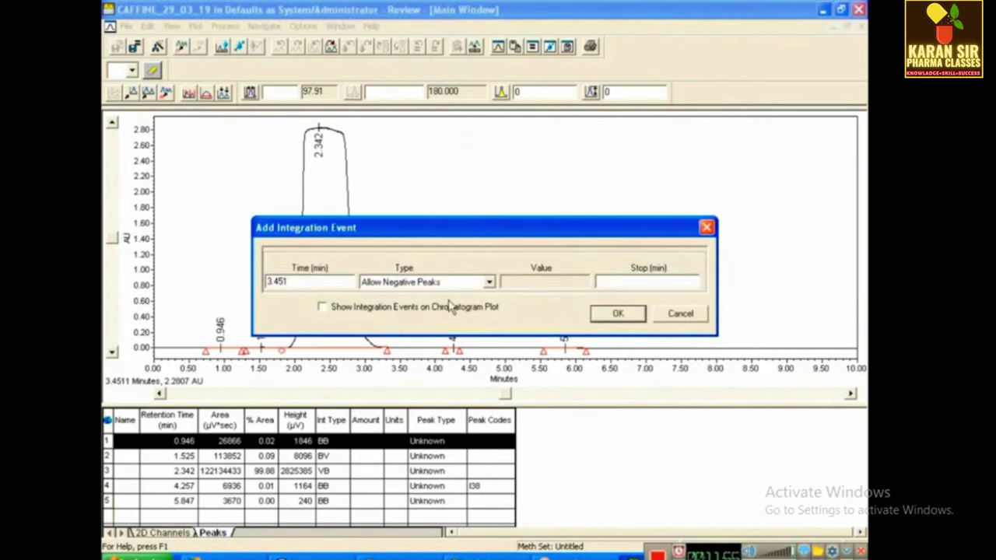
click(490, 285)
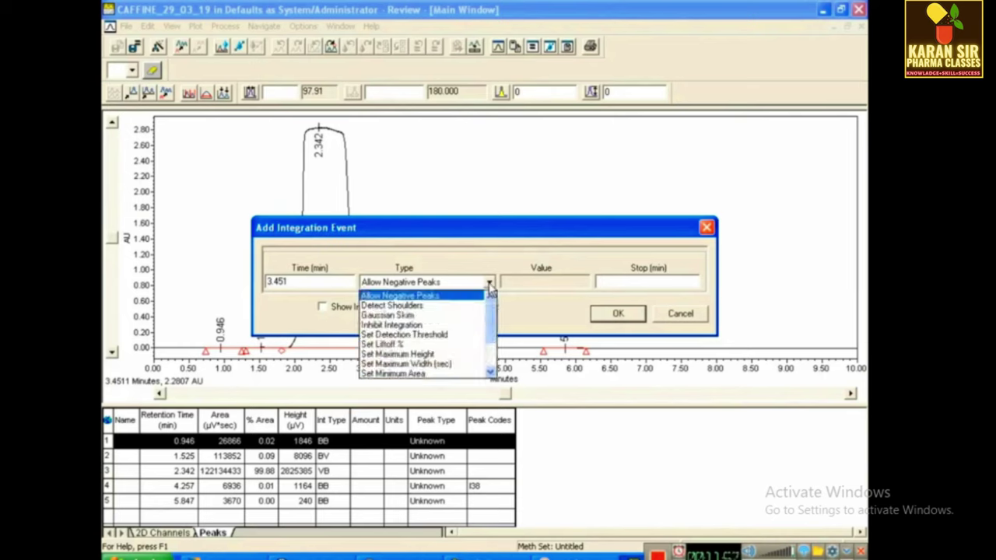
click(491, 340)
scroll(491, 340, down, 1)
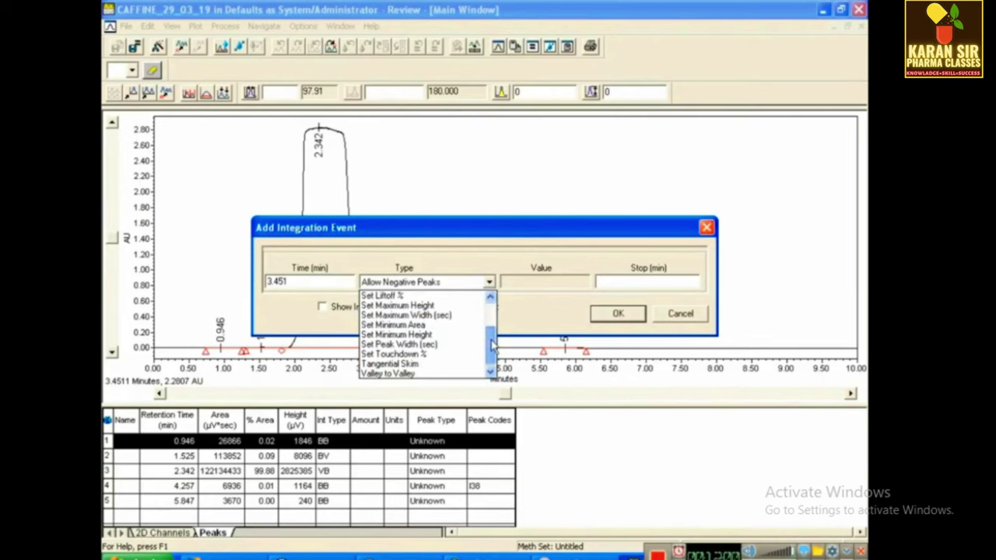
click(447, 376)
click(306, 283)
key(BackSpace)
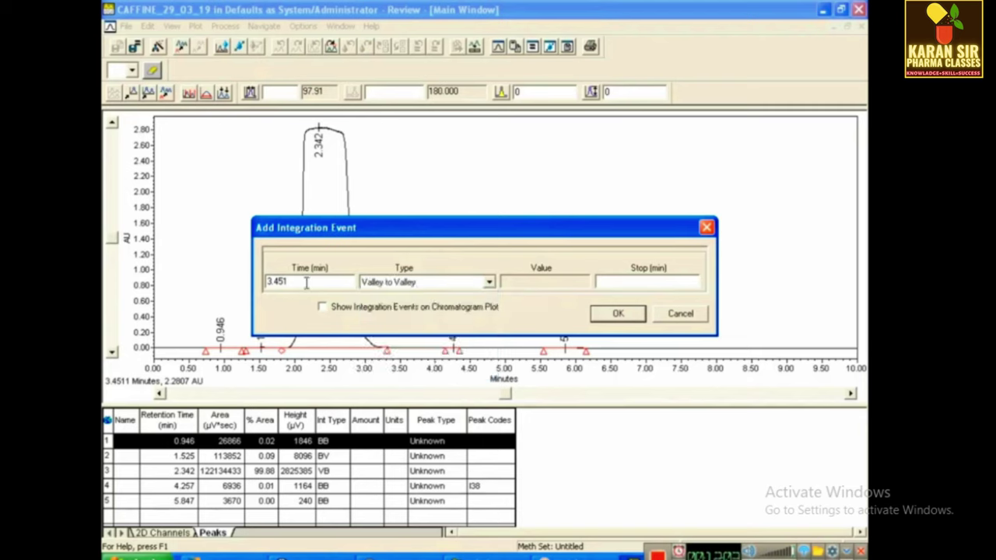
key(BackSpace)
key(BackSpace)
key(BackSpace)
key(BackSpace)
text(0.0)
click(652, 283)
text(10.0)
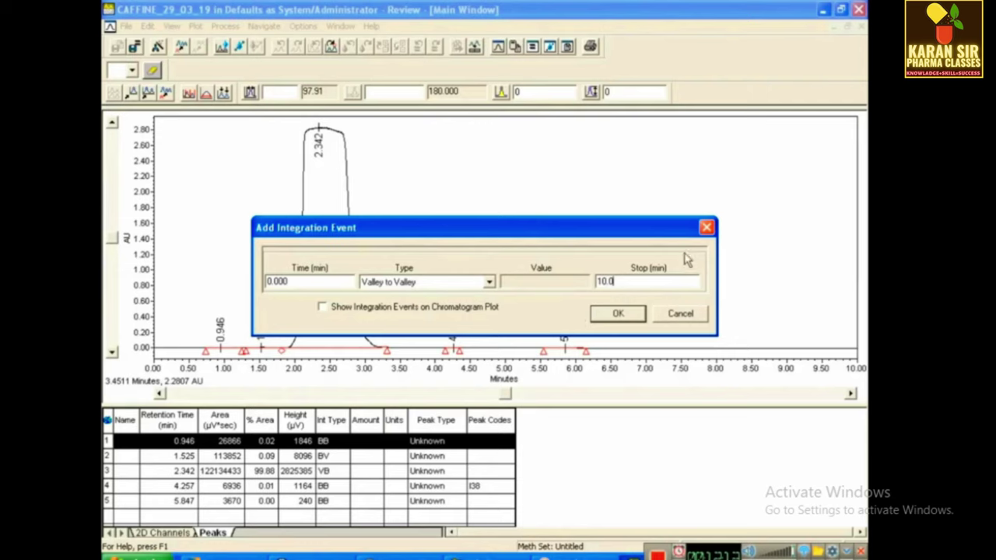
click(617, 313)
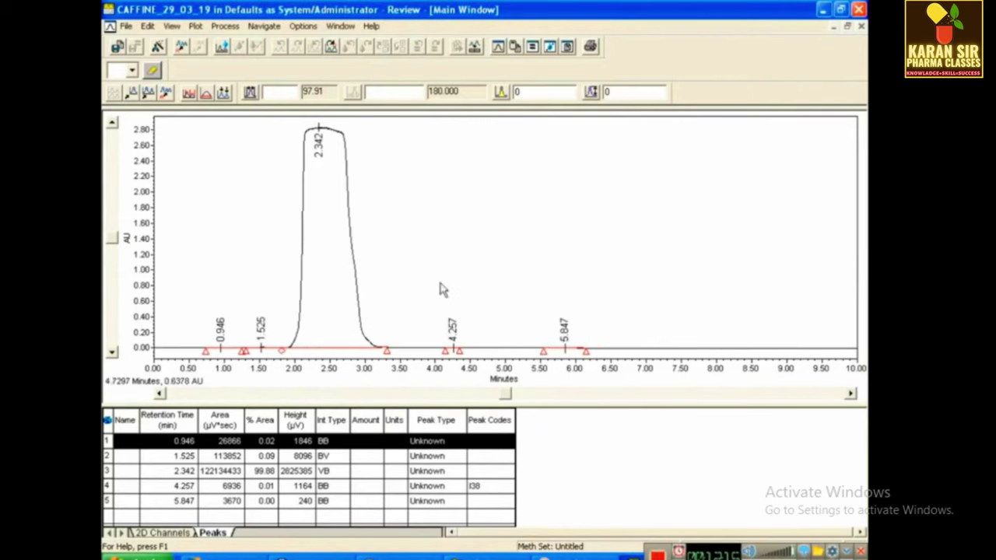
click(223, 47)
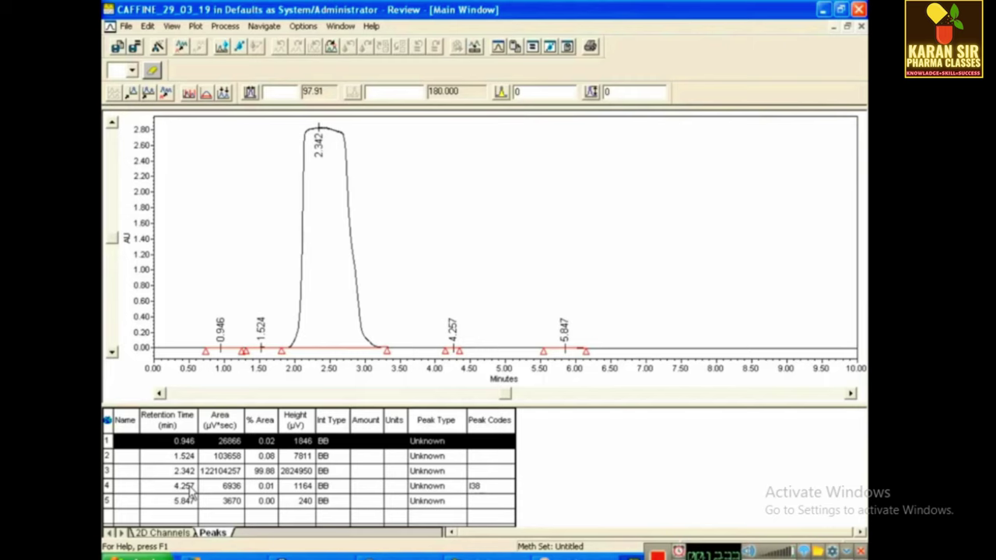
Add an Inhibit Integration event from 0.000 to 2.0 min and reintegrate the chromatogram.
right_click(418, 184)
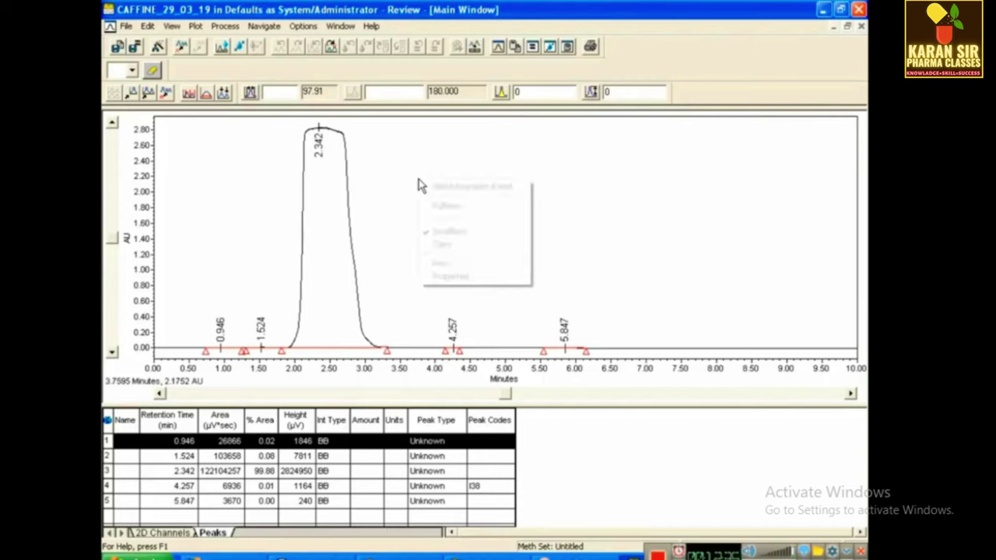
click(436, 187)
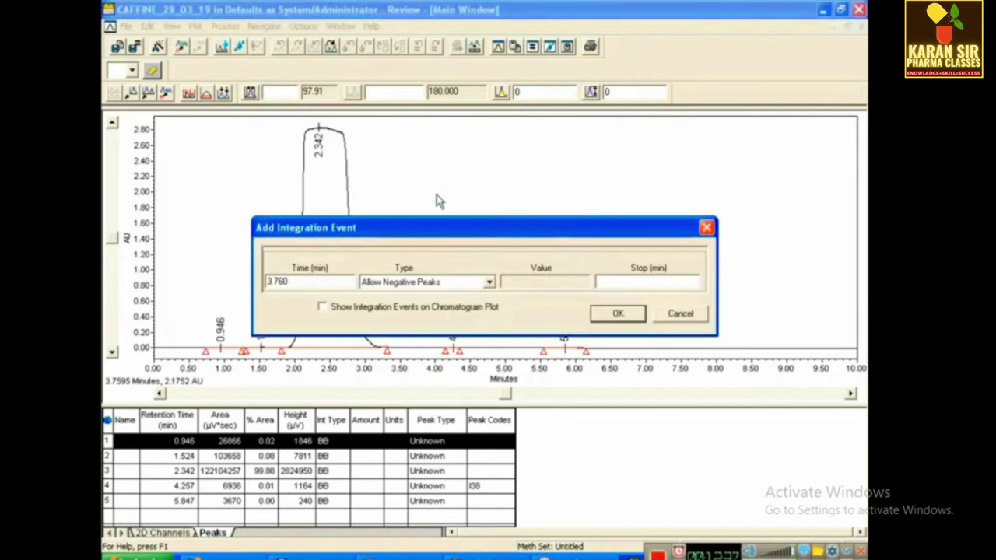
click(490, 283)
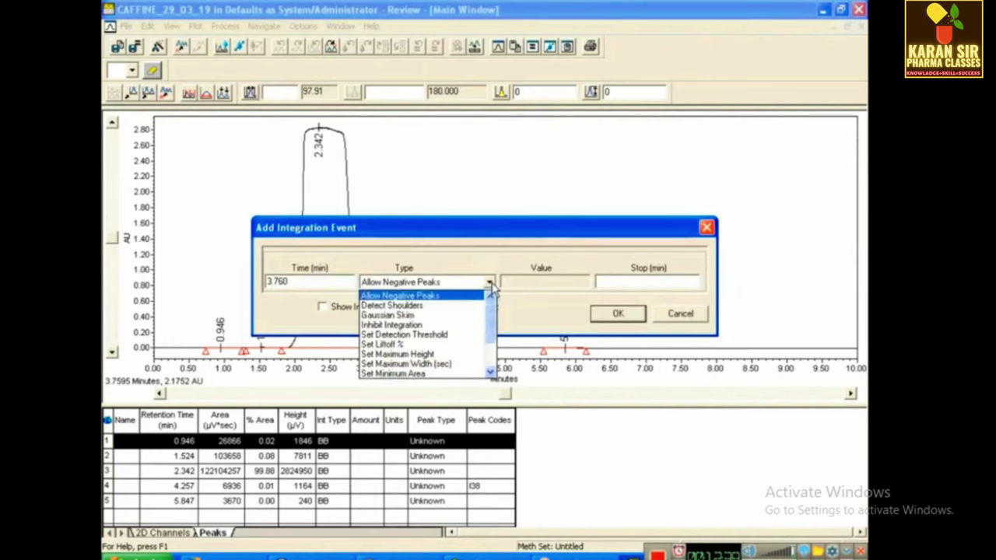
click(477, 326)
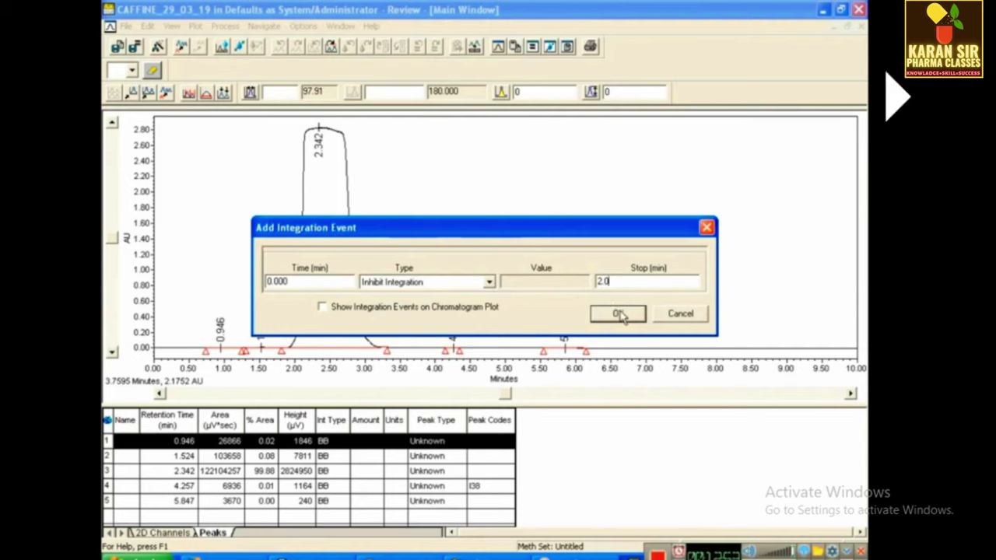
click(616, 313)
click(222, 47)
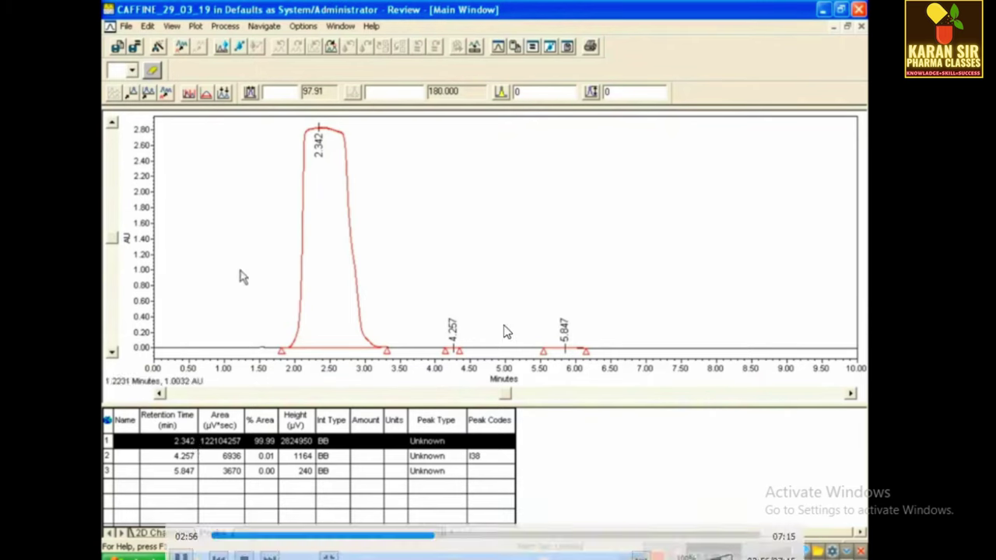
Add an Inhibit Integration event from 3.0 to 10.0 min and reintegrate the chromatogram.
right_click(417, 179)
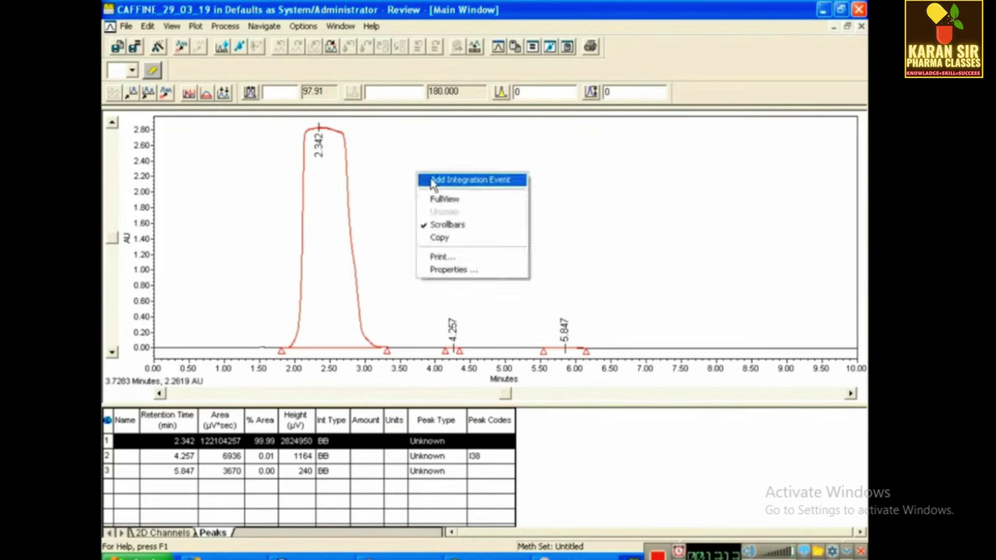
click(428, 183)
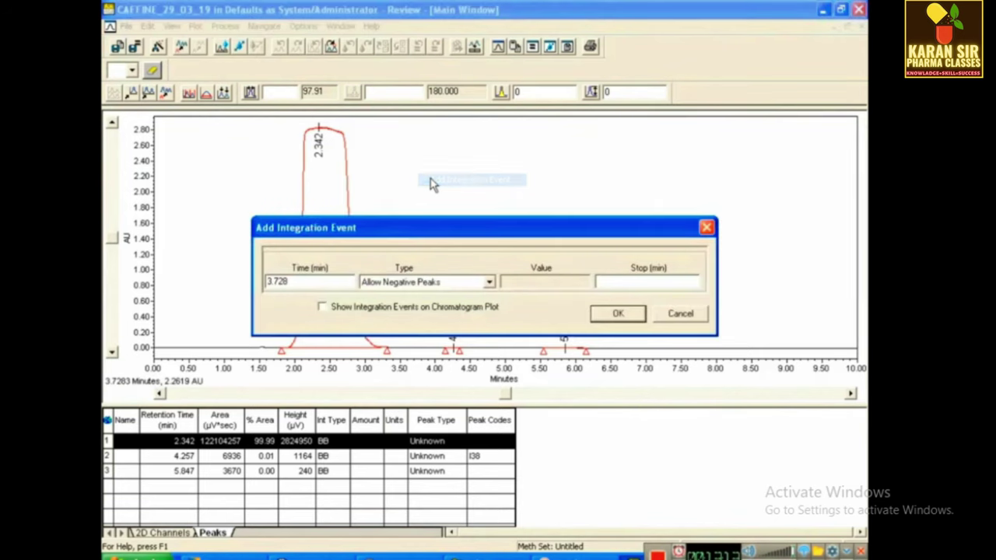
click(489, 284)
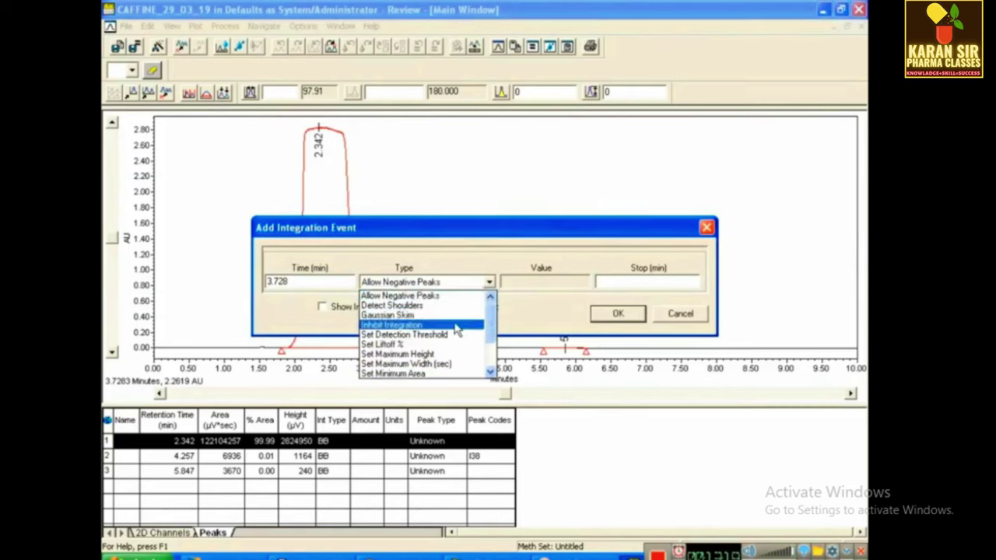
click(418, 325)
click(309, 282)
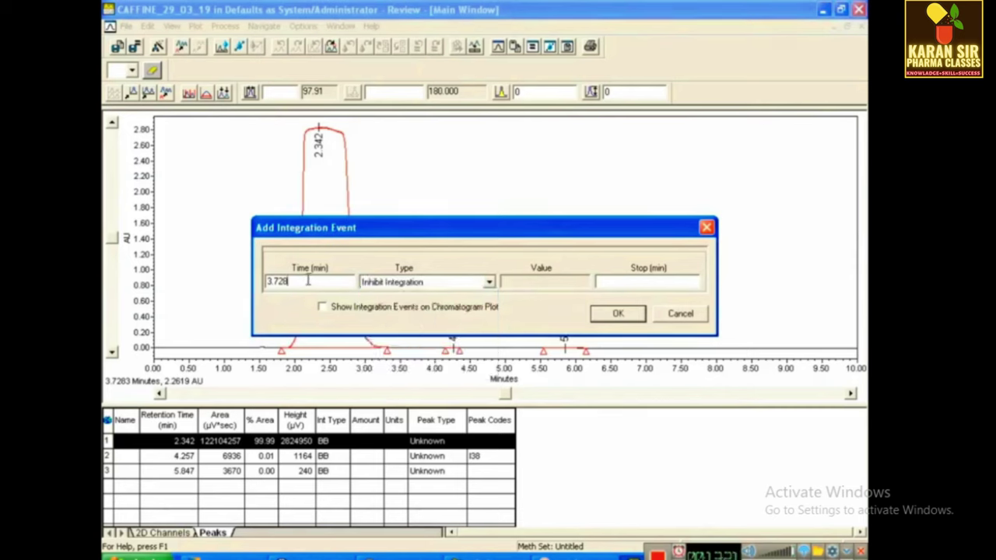
key(BackSpace)
key(BackSpace)
key(BackSpace)
key(BackSpace)
text(0)
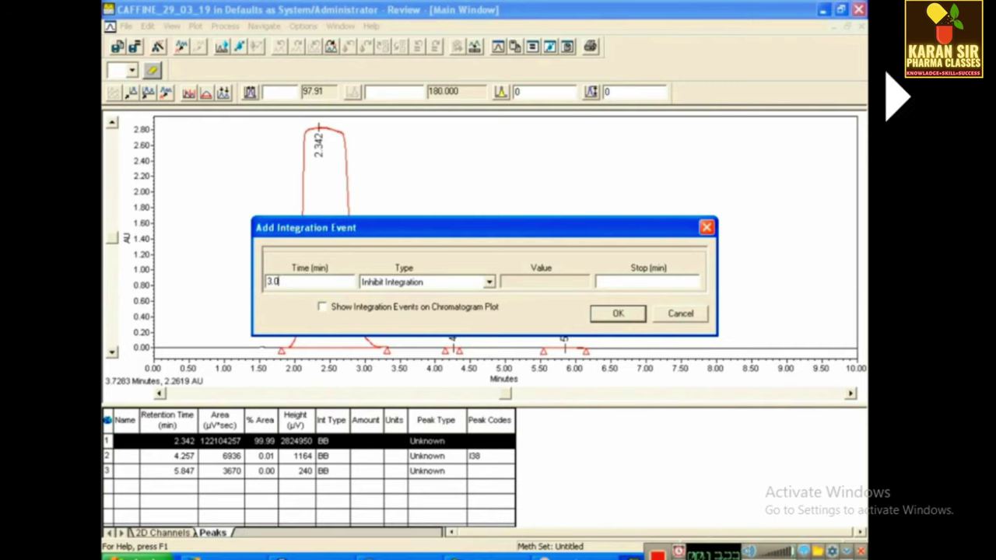
click(596, 282)
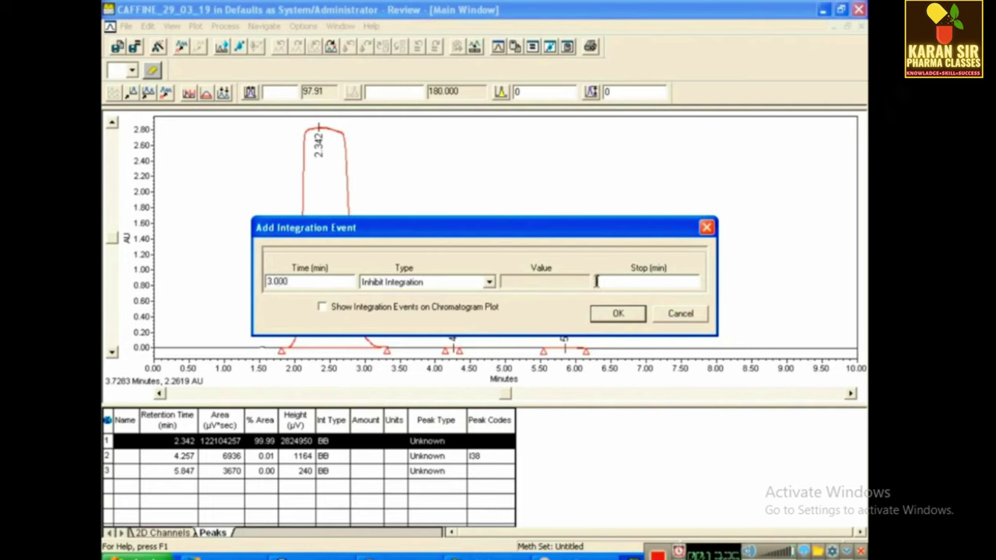
text(10.0)
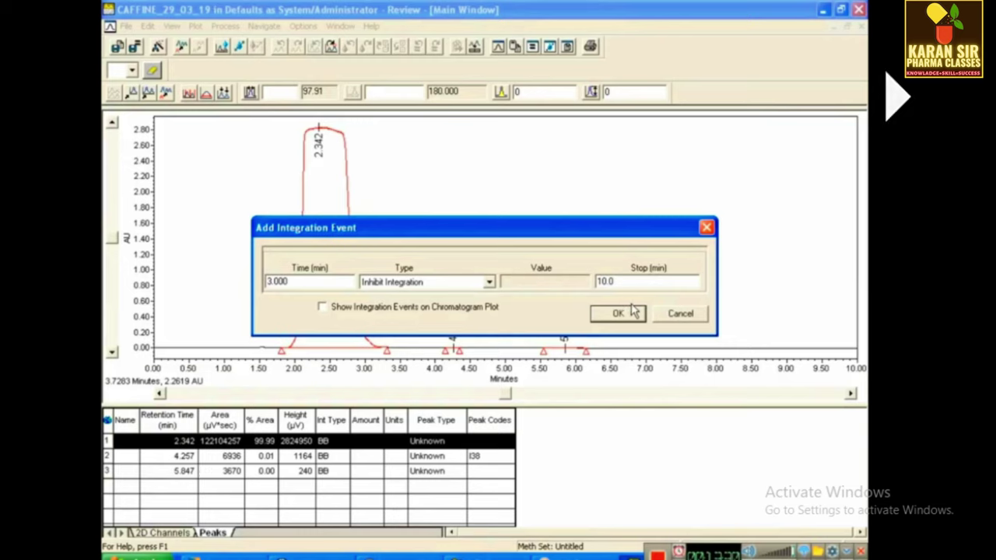
click(631, 310)
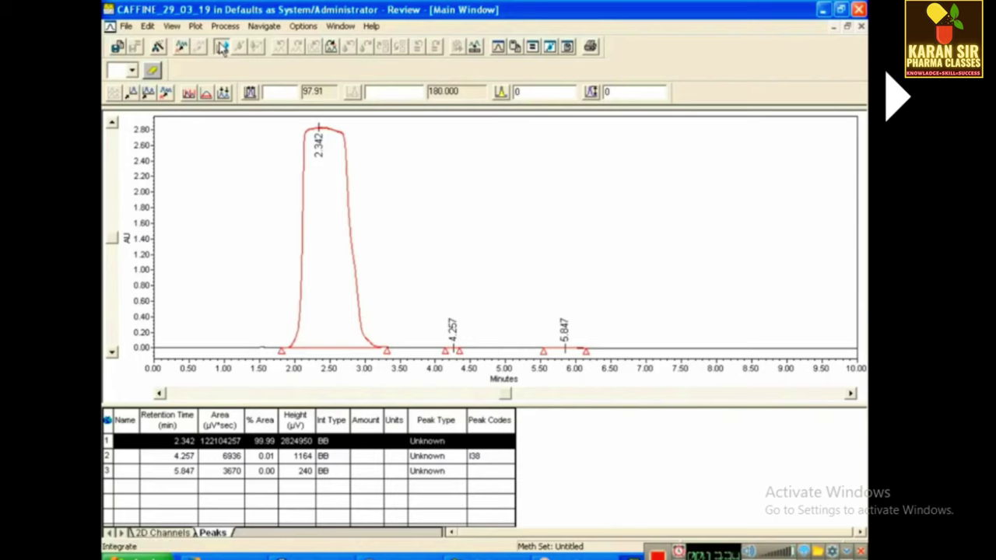
click(222, 47)
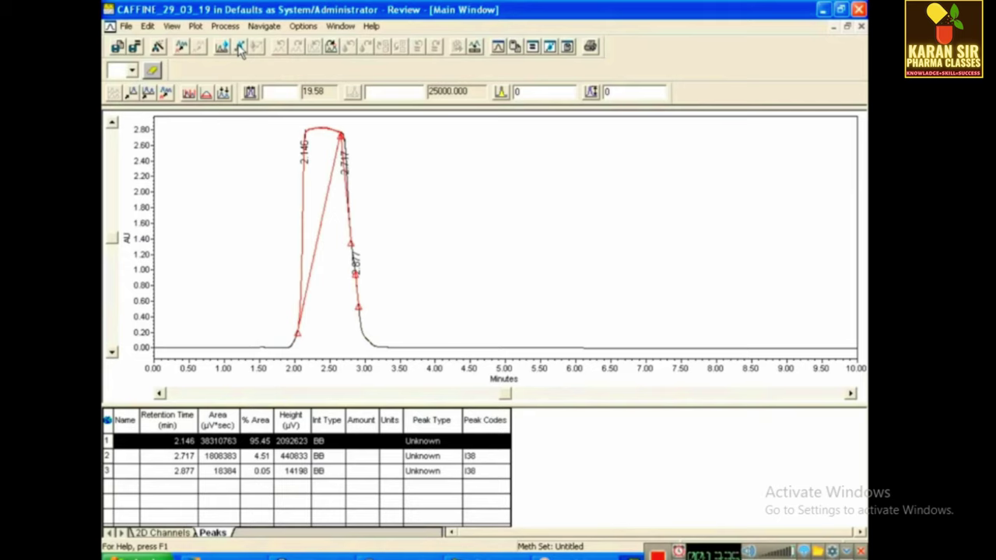
click(241, 48)
click(428, 144)
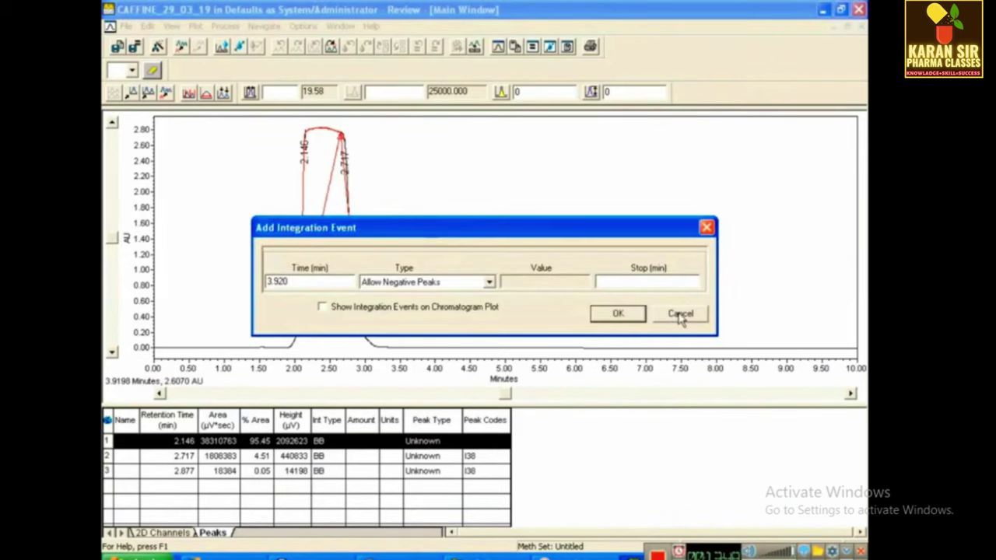
click(681, 316)
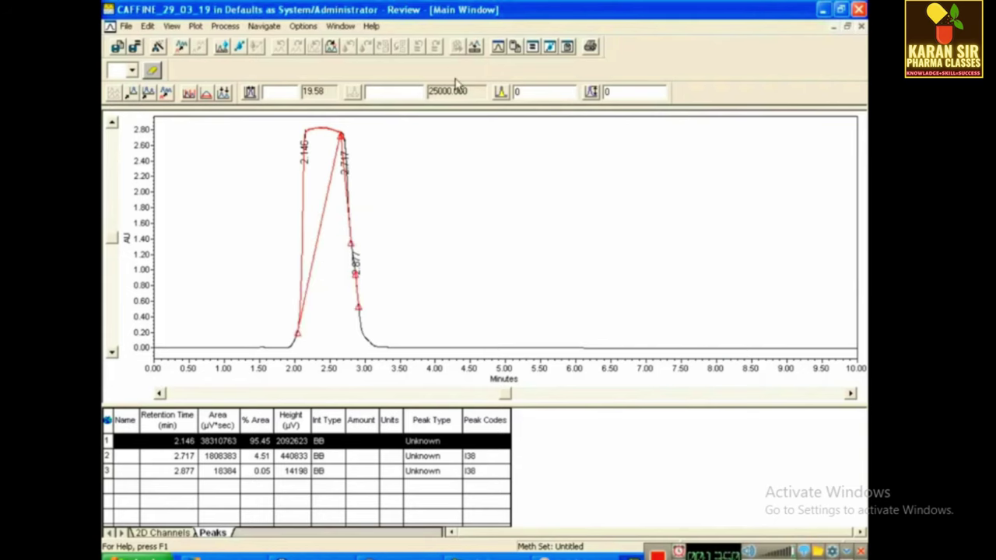
In the processing method, set the second Inhibit Integration event's start time to 4.000 min, reintegrate and display the chromatogram.
click(514, 46)
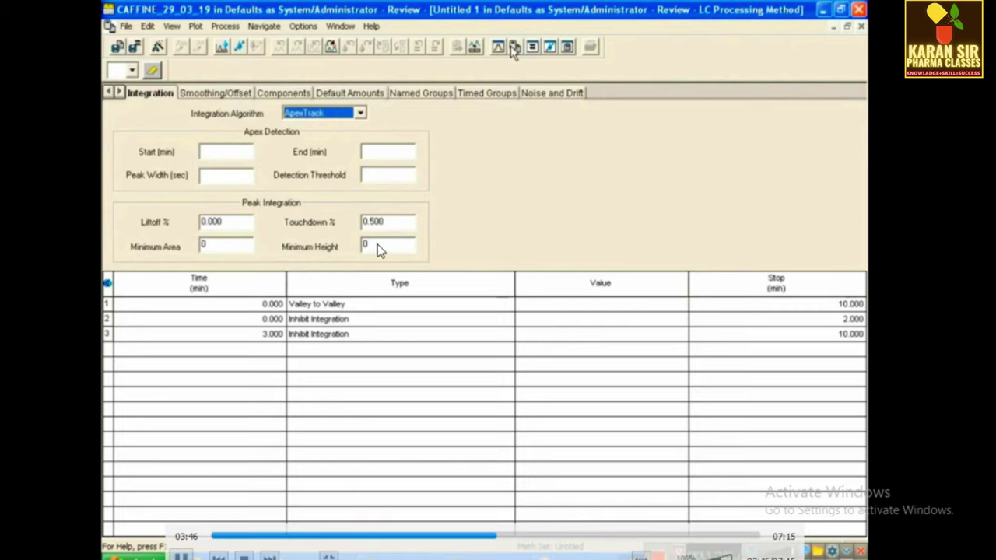
click(346, 337)
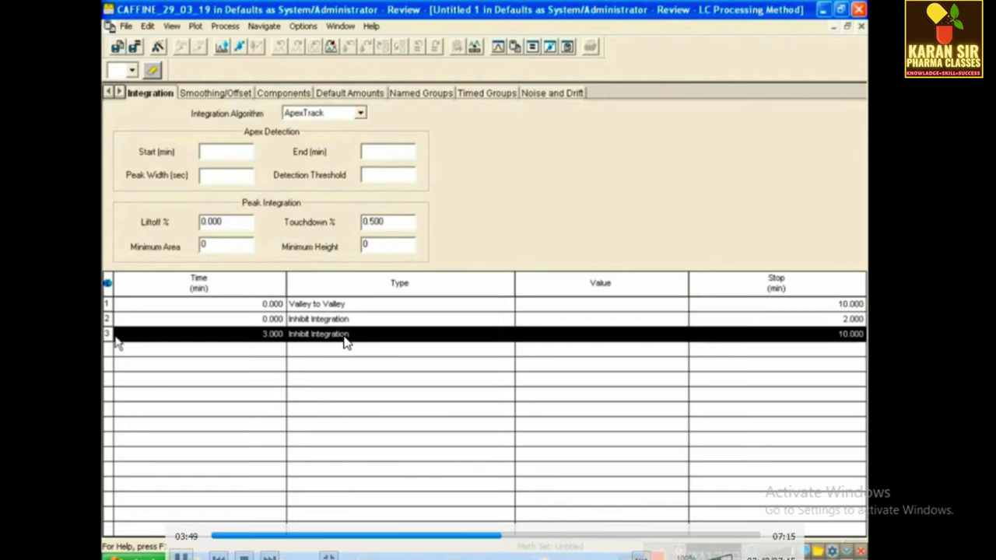
click(270, 333)
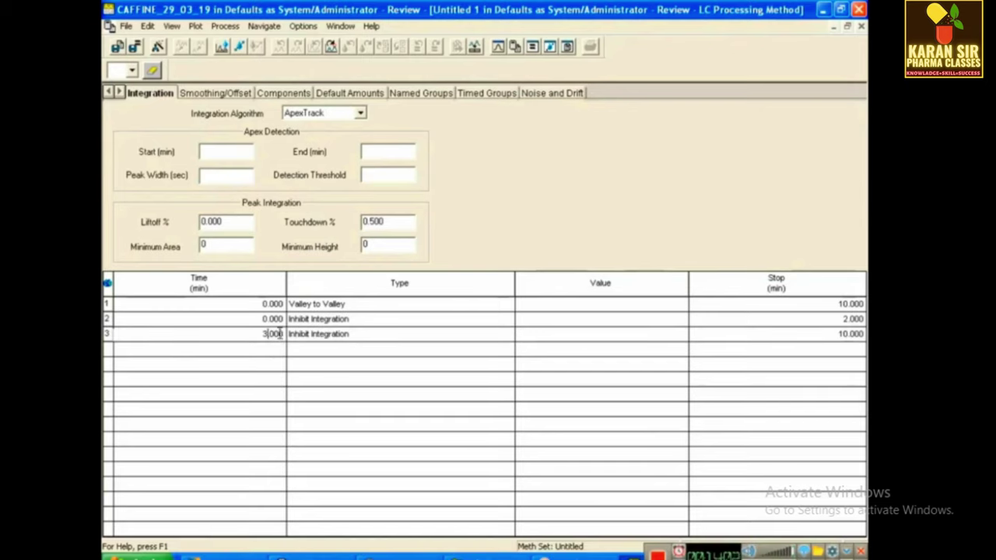
key(BackSpace)
text(4)
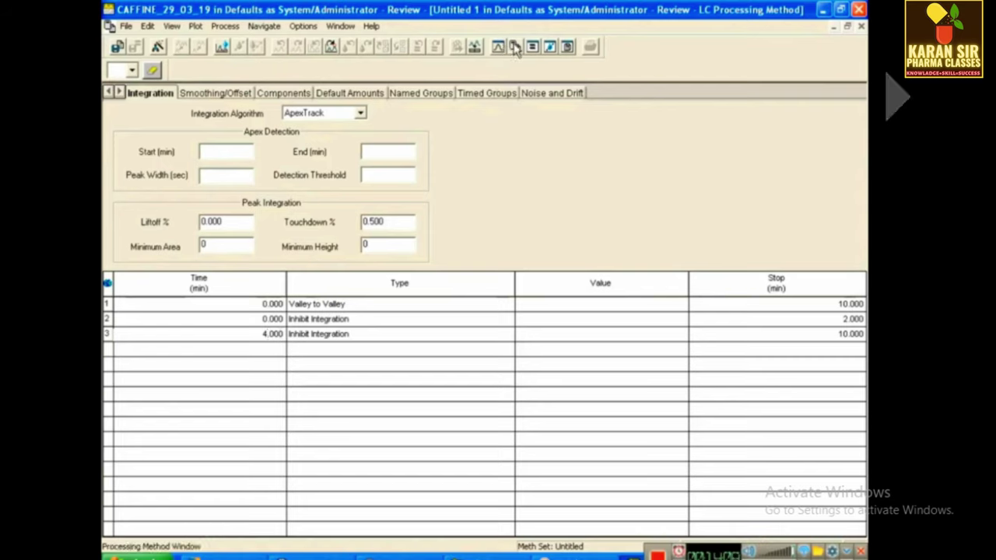
click(222, 47)
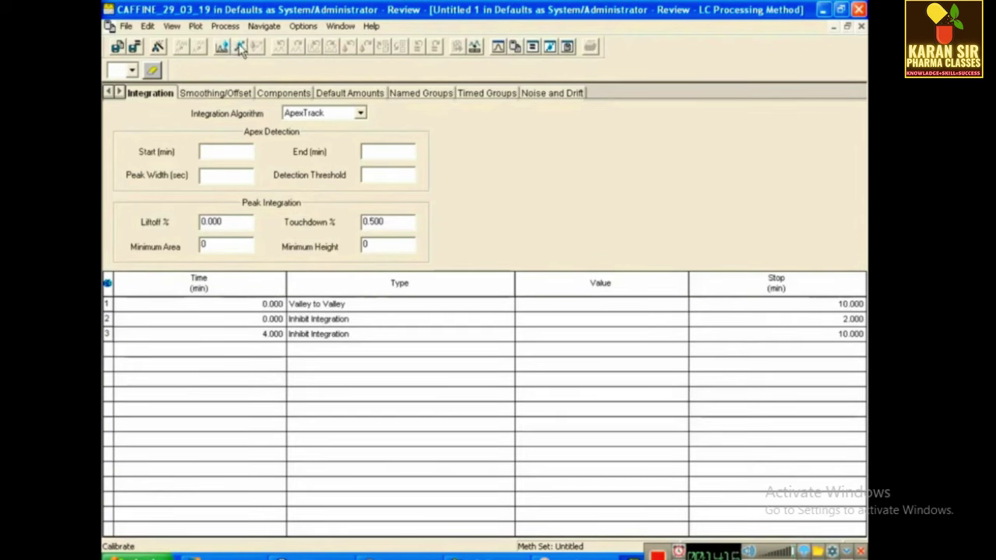
click(498, 48)
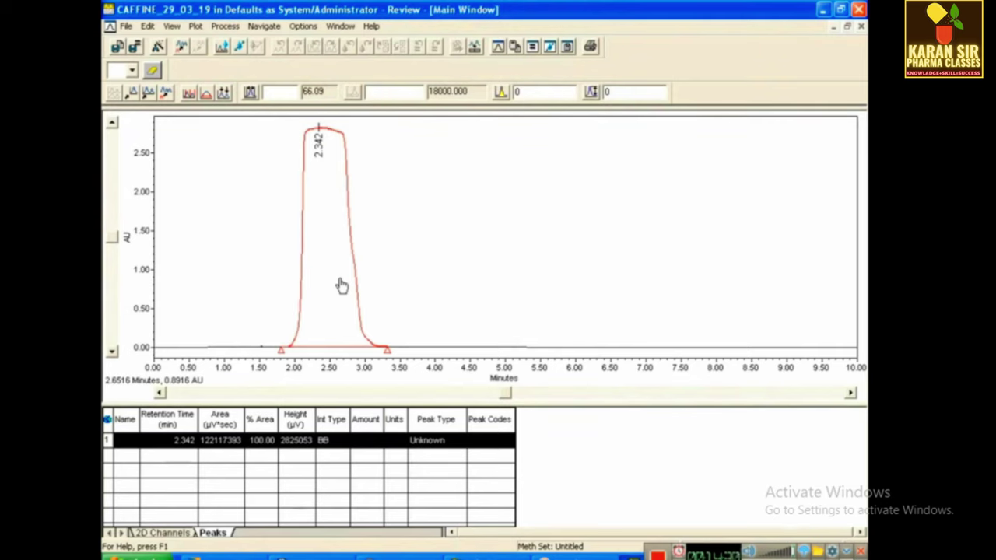
Save the current processing method under the name CAFFINE_29_03_19.
mouse_move(467, 349)
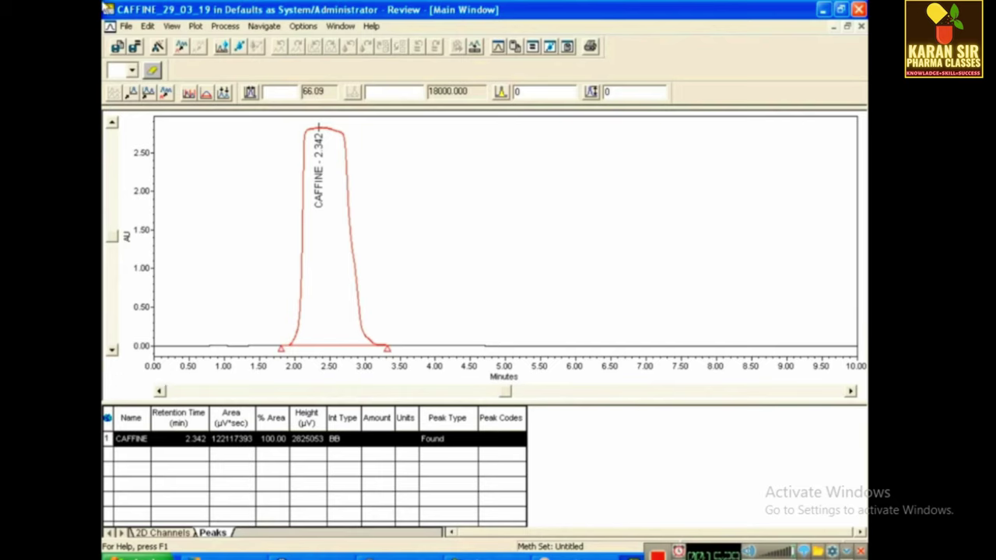
click(126, 26)
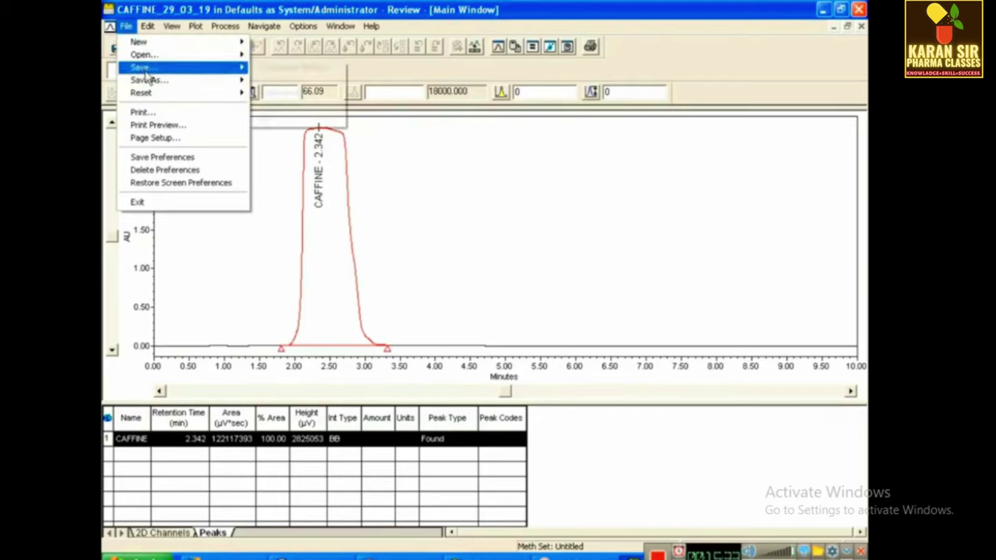
mouse_move(148, 68)
mouse_move(222, 68)
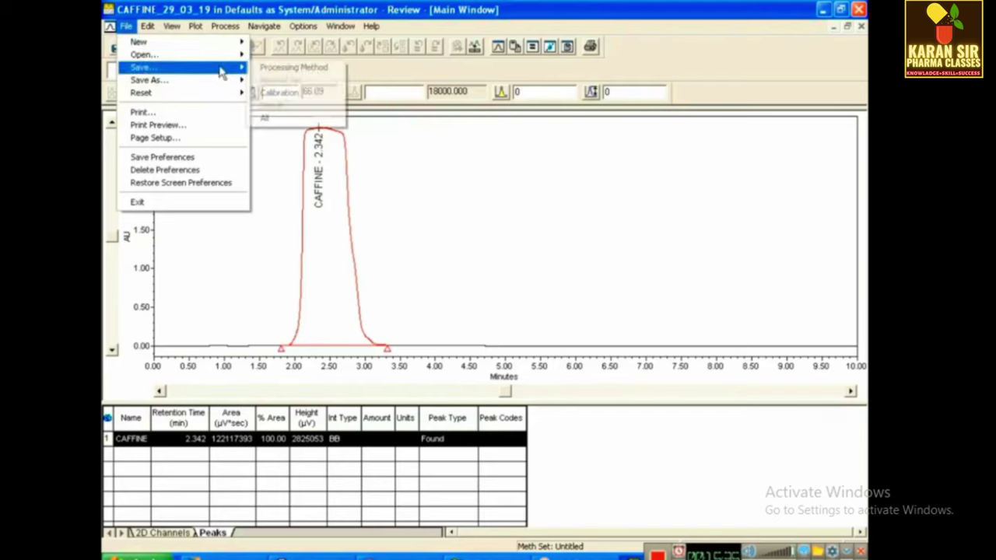
click(264, 71)
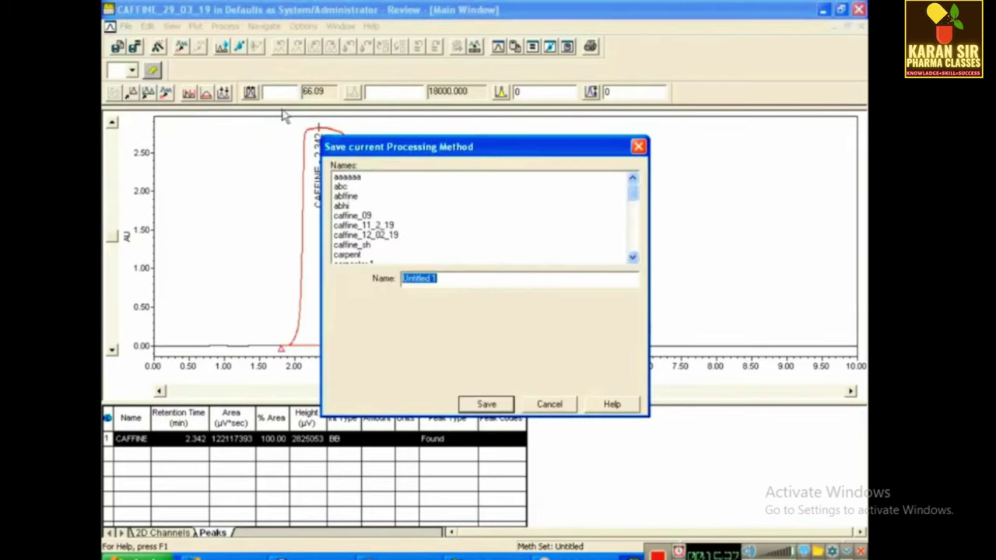
click(439, 278)
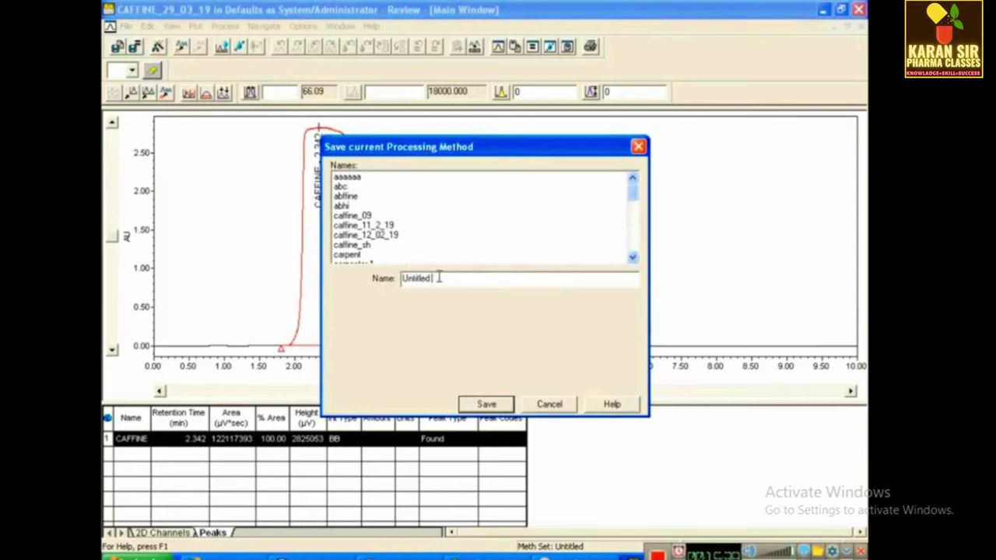
key(BackSpace)
key(BackSpace)
key(BackSpace)
key(BackSpace)
key(BackSpace)
key(BackSpace)
key(BackSpace)
key(BackSpace)
key(BackSpace)
key(BackSpace)
text(CAFFINE_29_03_19)
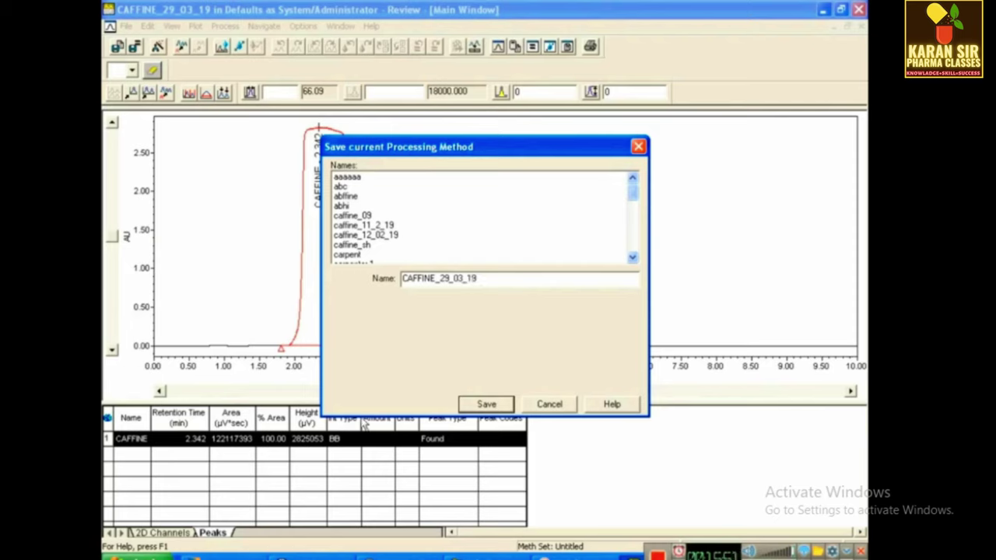
click(471, 408)
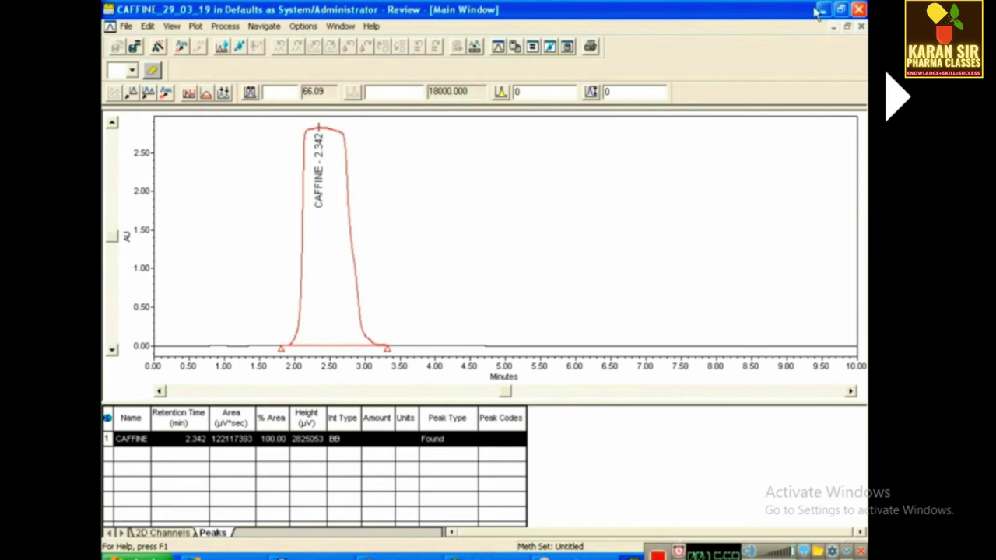
Return to the project's channel list and open the background processing settings for the CAFFINE_29_03_19 channel.
click(823, 11)
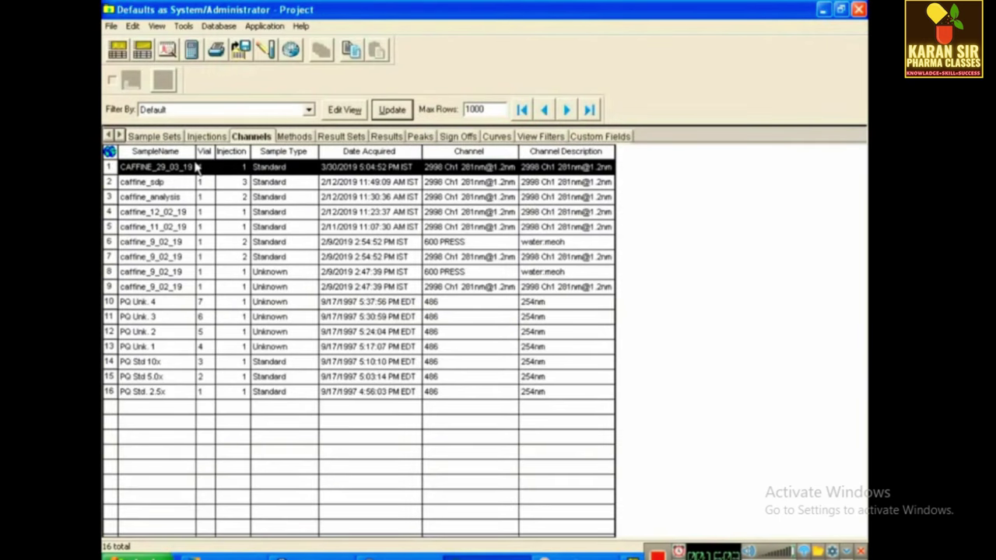
click(207, 138)
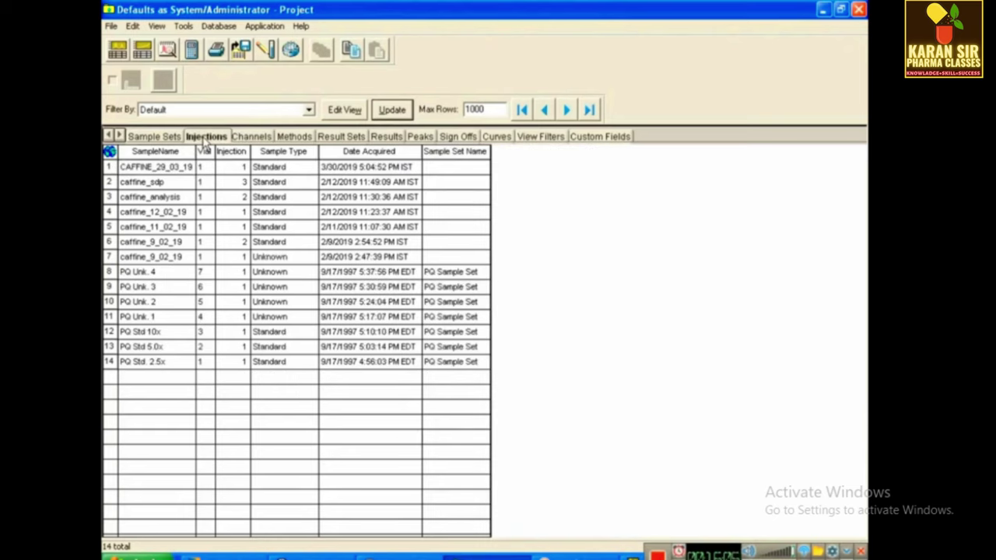
click(253, 137)
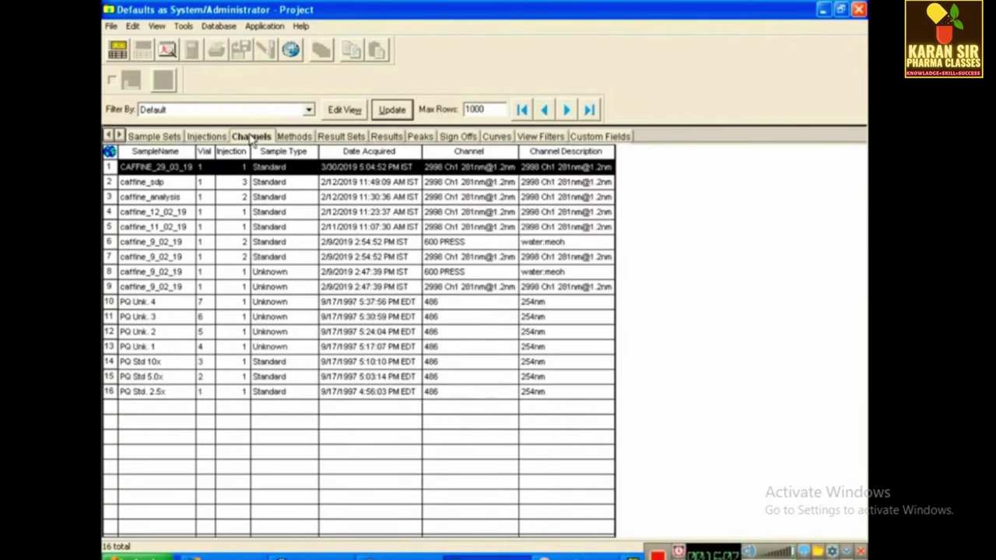
right_click(176, 174)
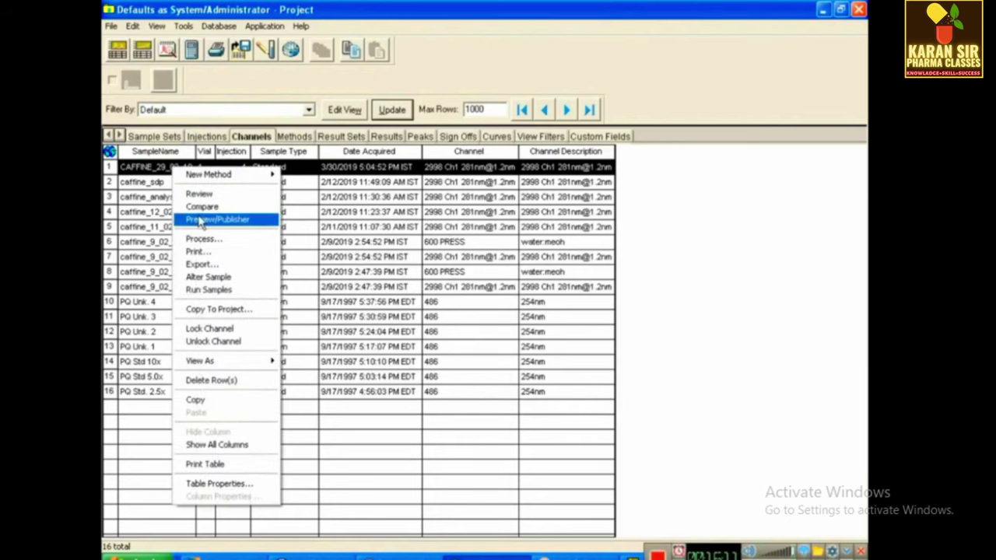
click(203, 240)
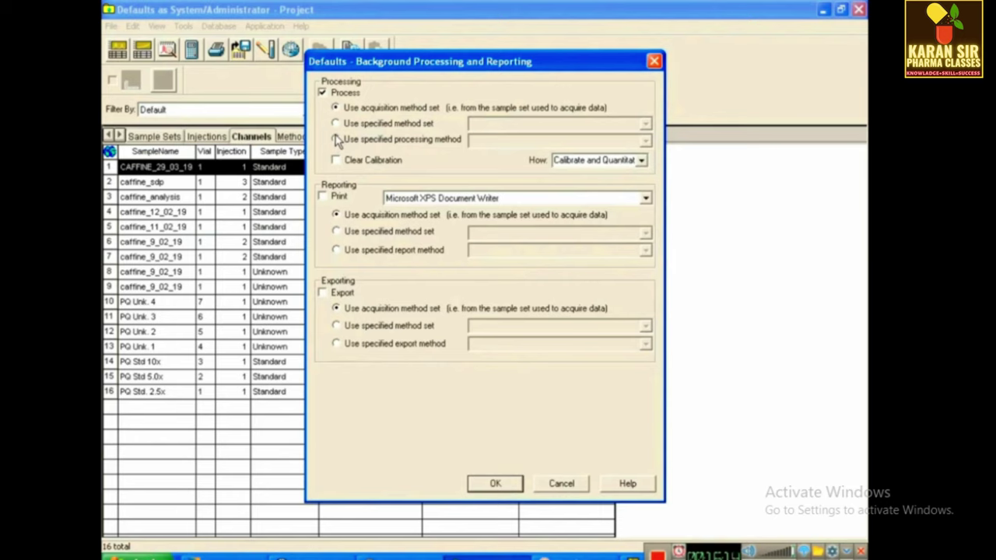
Set the processing to use the specified processing method CAFFINE_29_03_19.
click(336, 139)
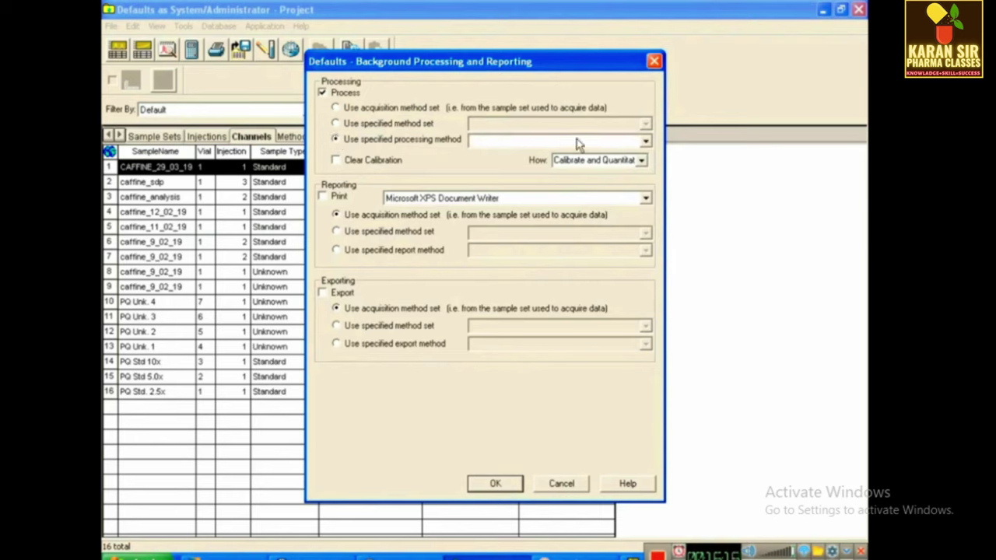
click(645, 143)
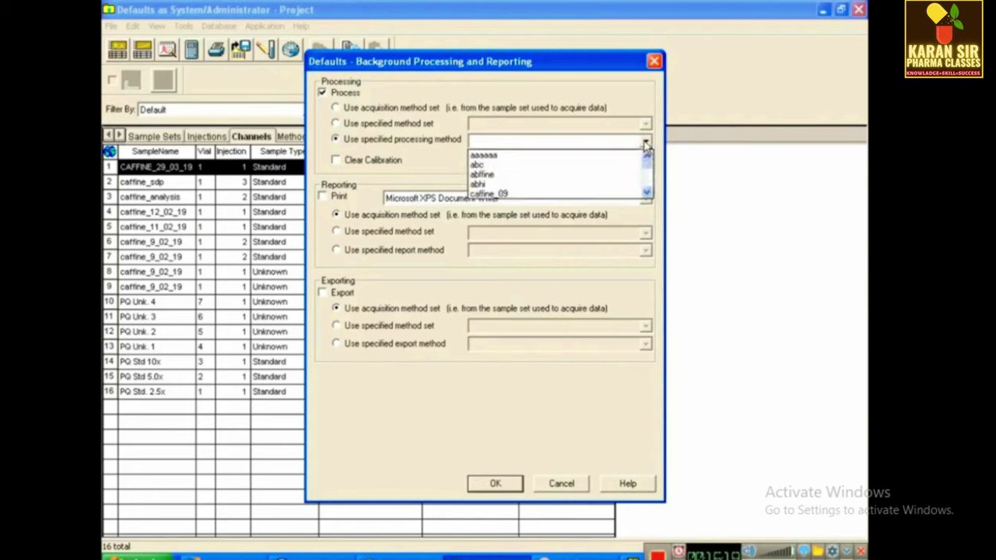
click(646, 195)
click(647, 195)
click(647, 194)
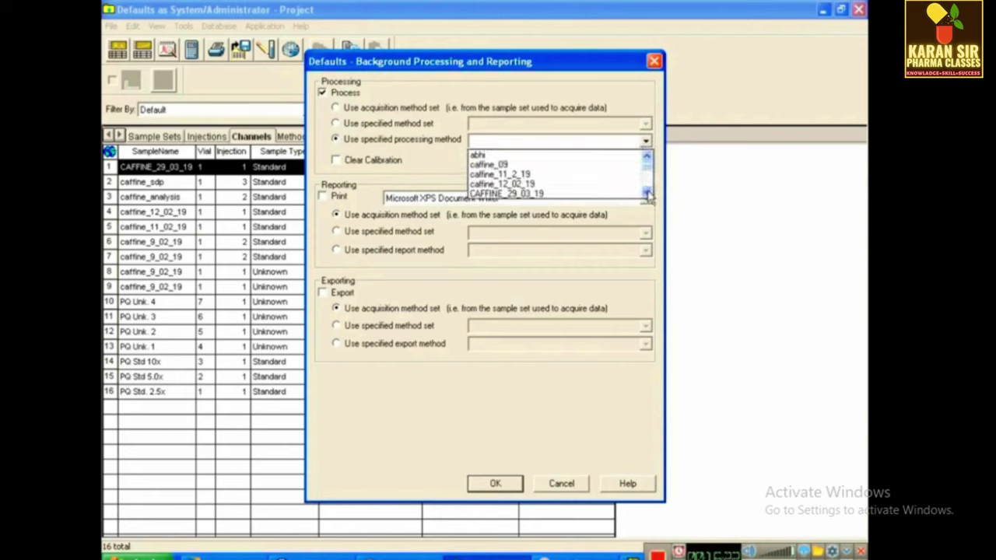
click(577, 195)
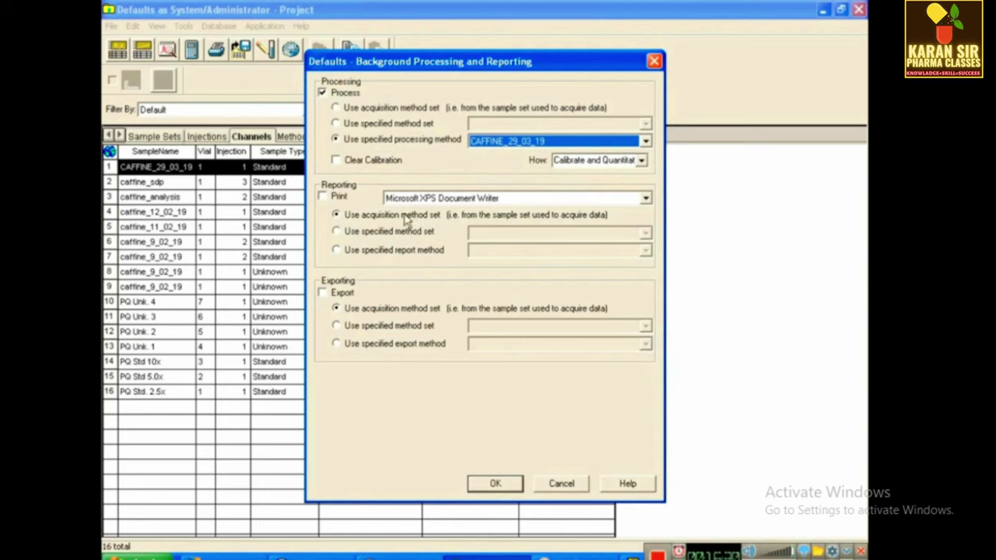
Set the processing to use the specified method set CAFFINE_29_03_19 and run it on the channel.
click(337, 125)
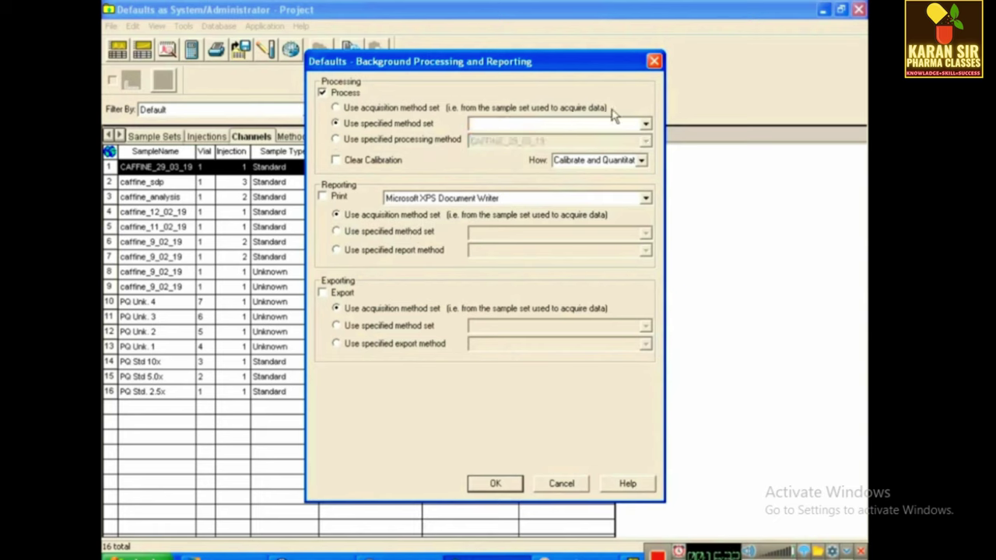
click(645, 124)
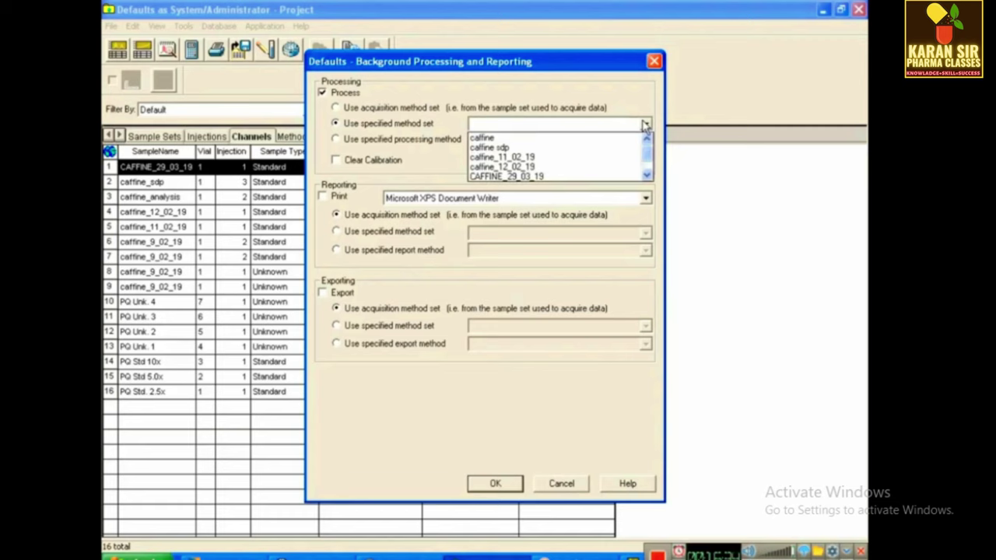
click(601, 176)
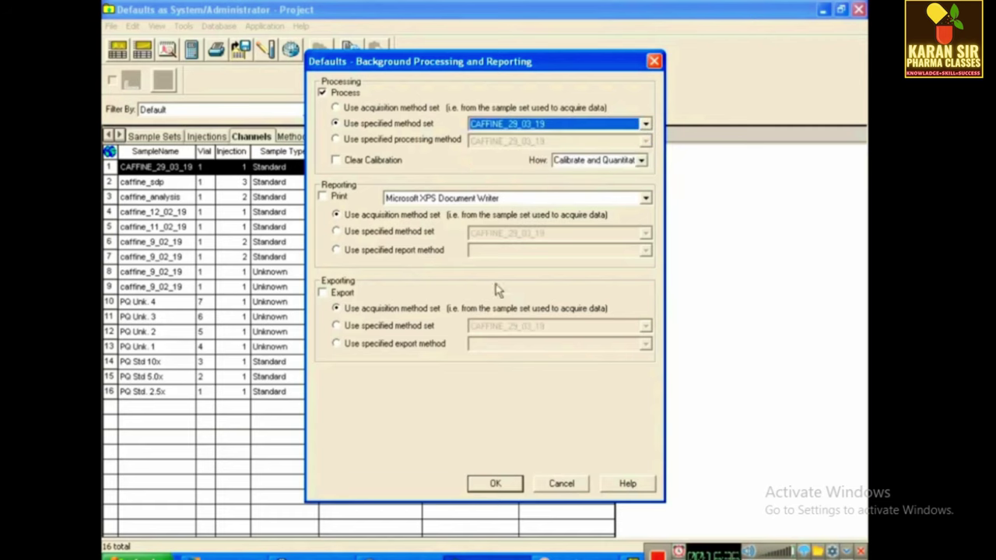
click(498, 483)
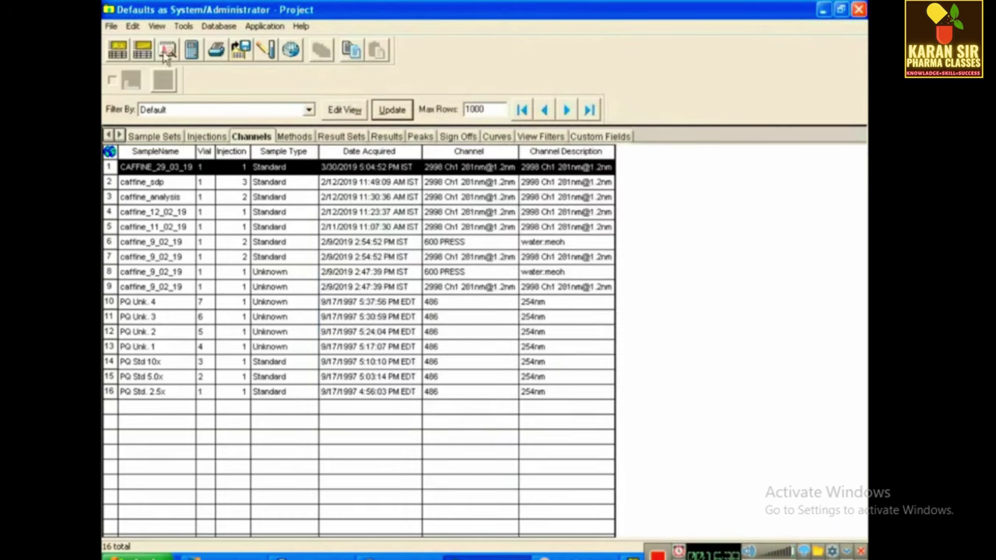
Refresh the project and preview the CAFFINE_29_03_19 result as a report, using a report method generated for the selected data.
click(392, 110)
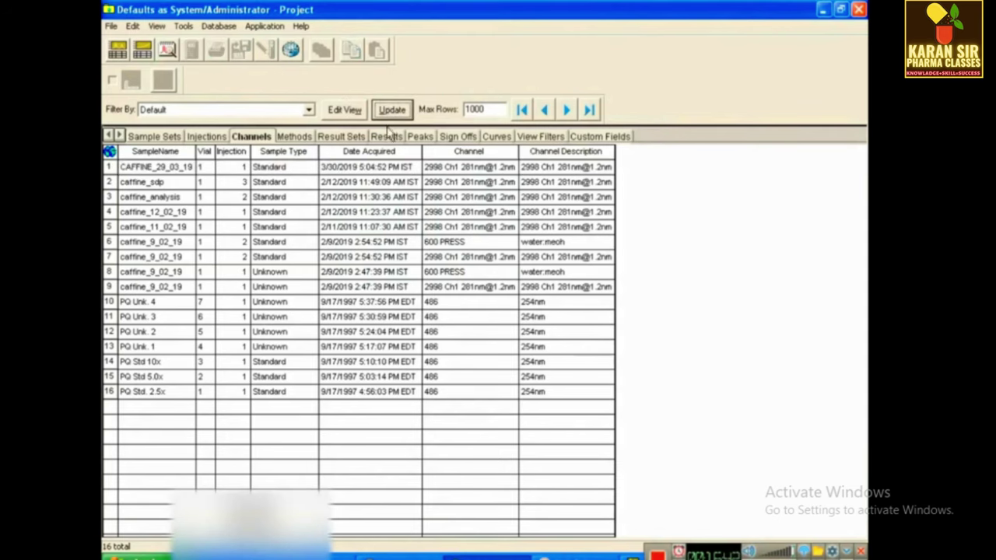
click(386, 137)
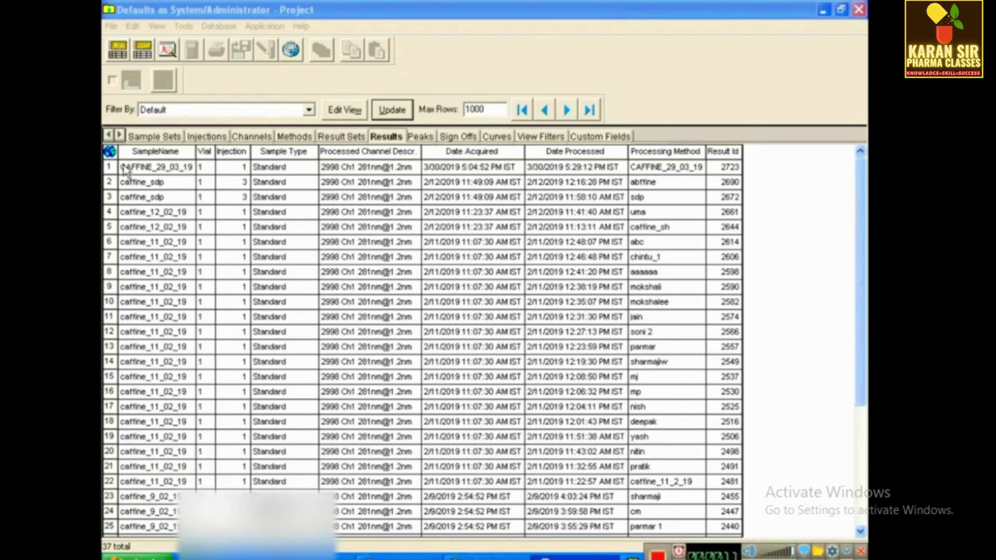
click(167, 175)
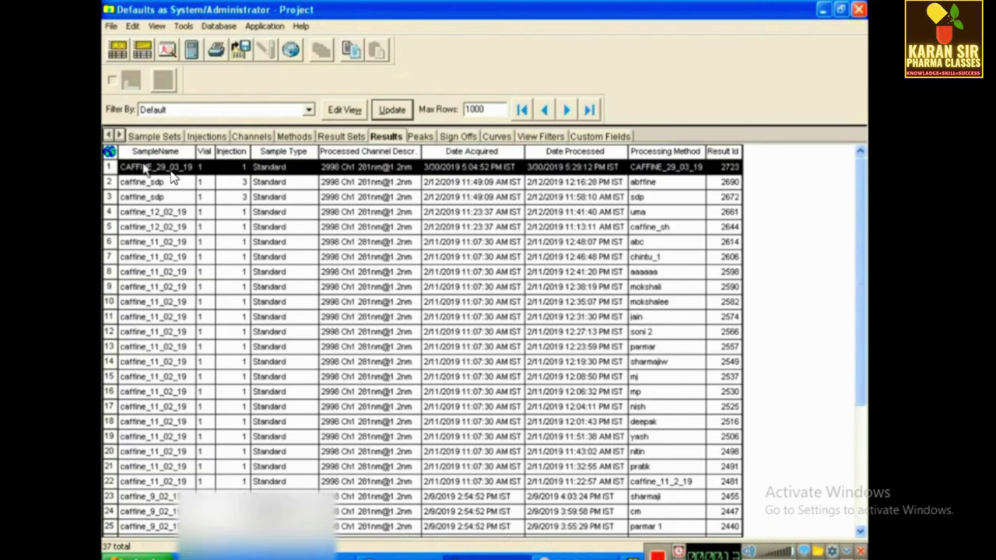
right_click(144, 167)
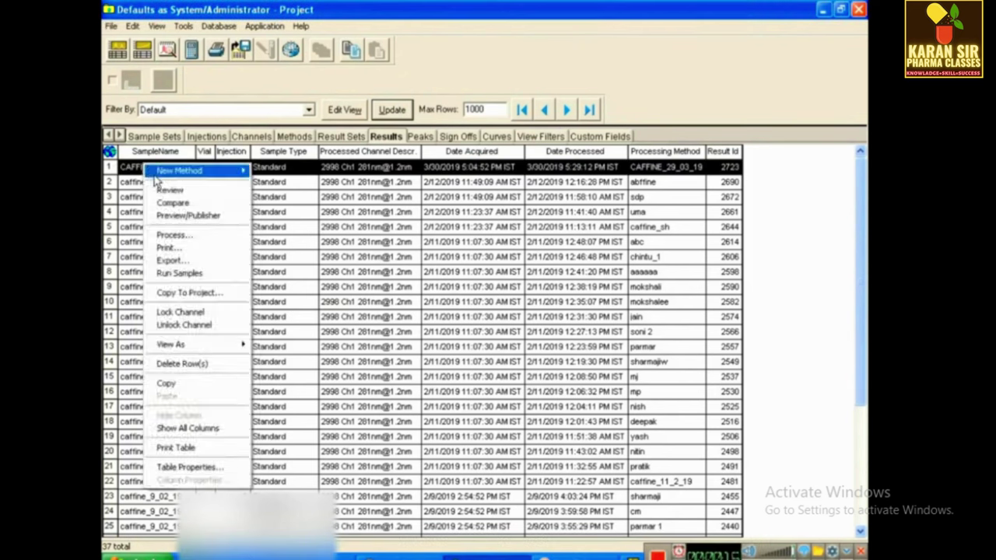
click(183, 217)
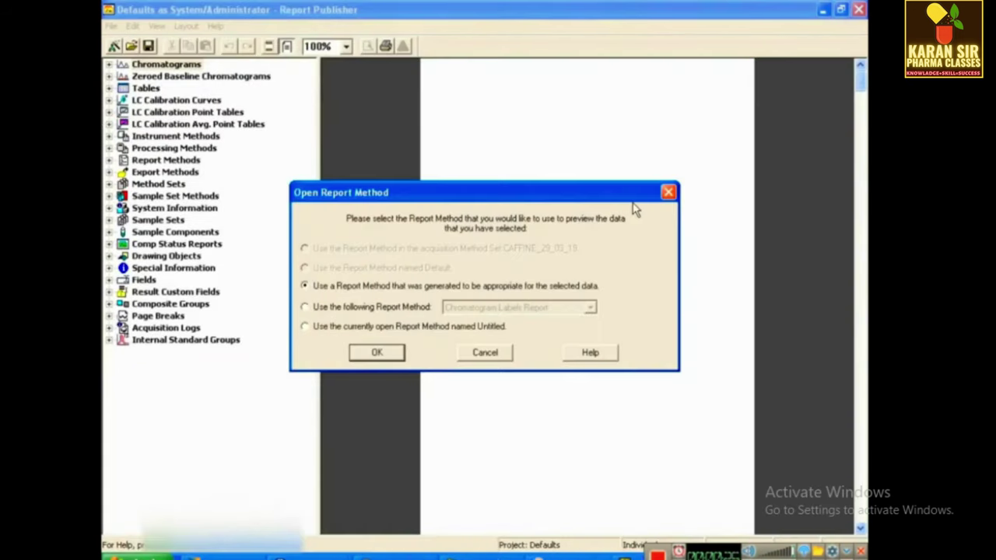
click(382, 353)
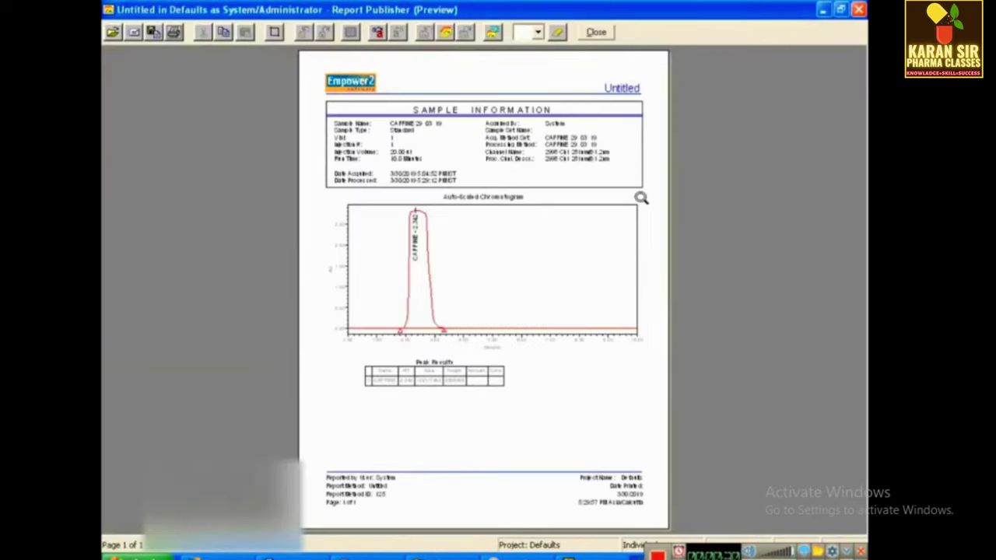
Enlarge the report preview to examine the chromatogram and the Peak Results table.
click(479, 296)
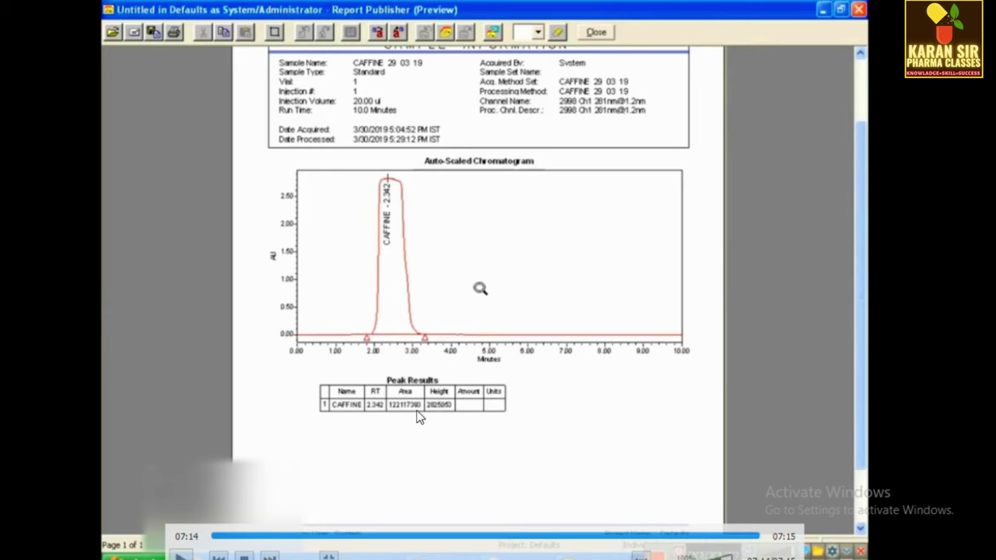
click(640, 198)
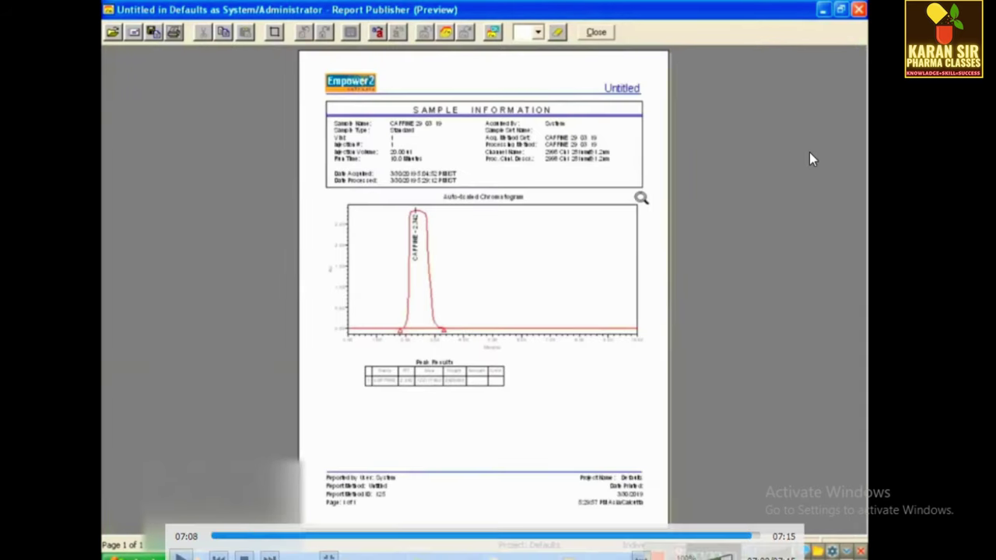
click(479, 295)
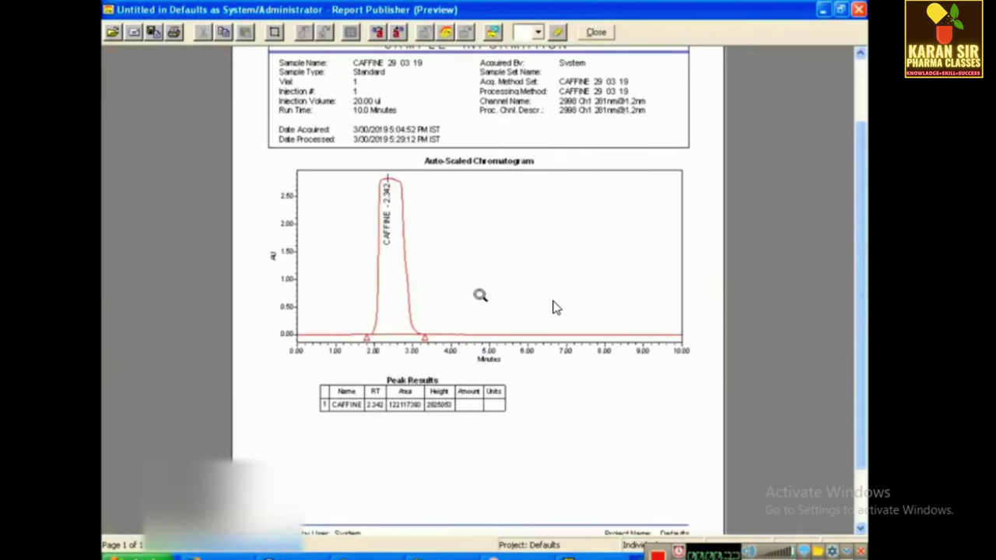